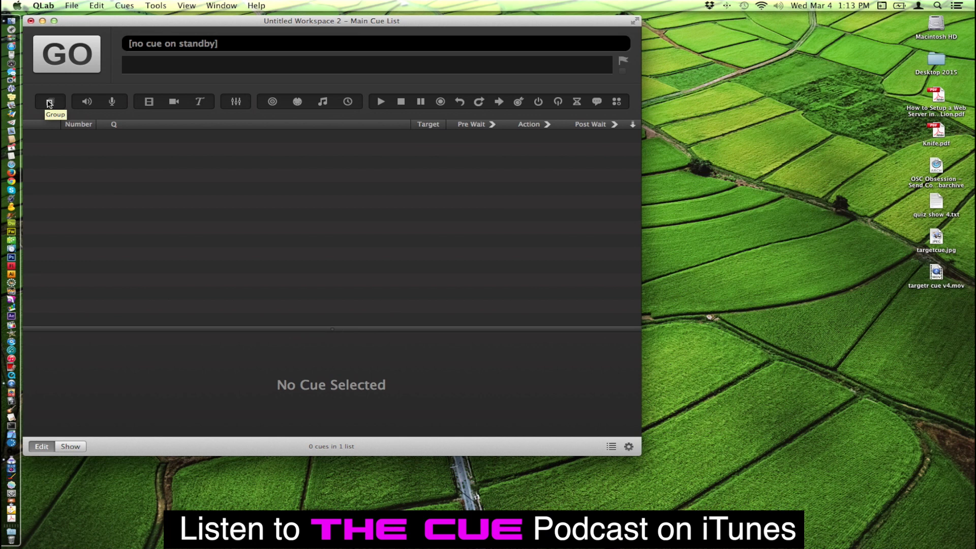
Add an untitled group cue 1, then collapse and restore the inspector panel
{"action": "left_click", "coordinate": [50, 102]}
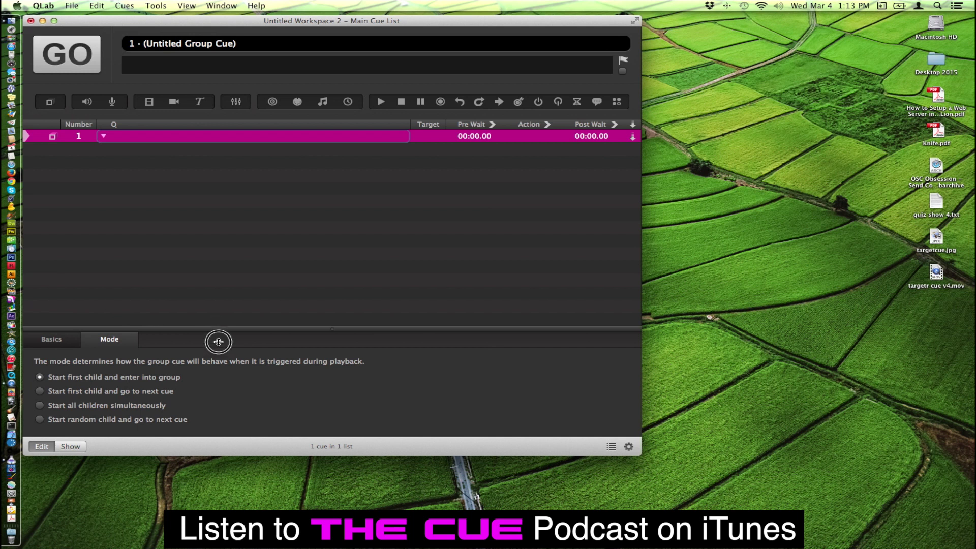
{"action": "left_click_drag", "start_coordinate": [219, 342], "coordinate": [227, 499]}
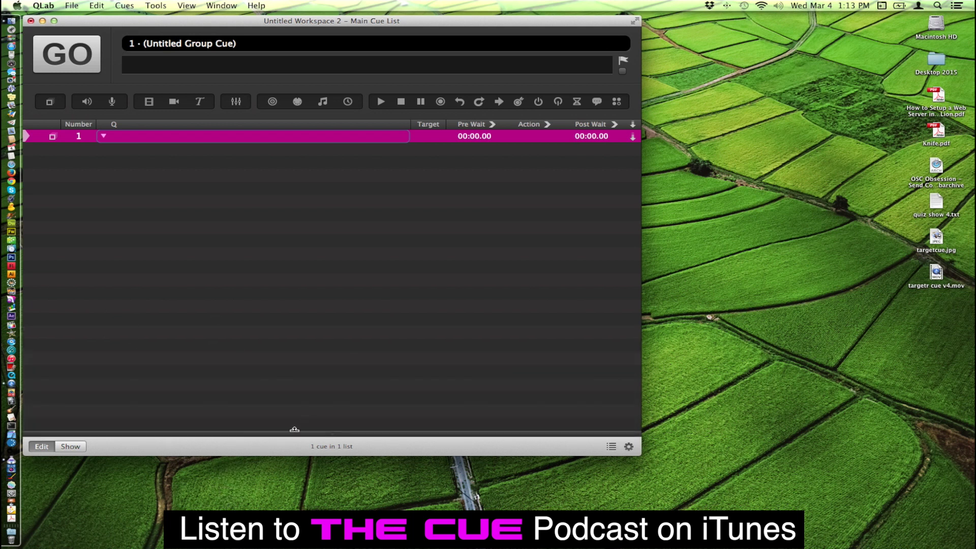
{"action": "left_click_drag", "start_coordinate": [291, 430], "coordinate": [285, 300]}
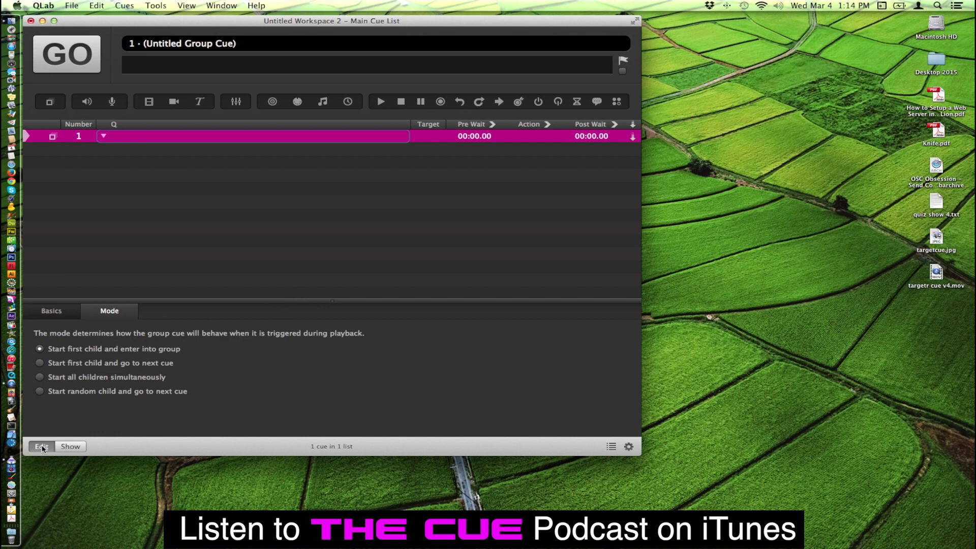
Switch the workspace to Show mode and back to Edit mode, then reselect group cue 1
{"action": "left_click", "coordinate": [70, 447]}
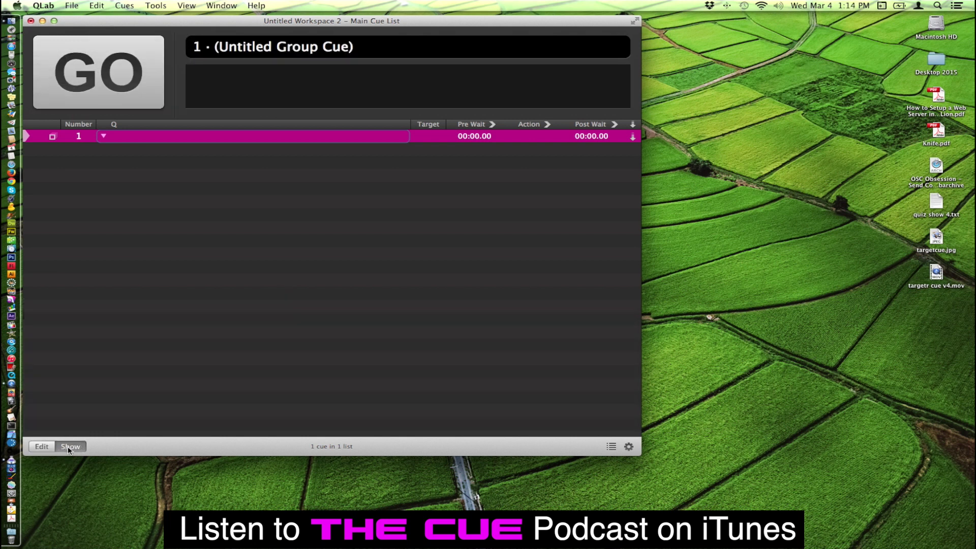
{"action": "left_click", "coordinate": [43, 447]}
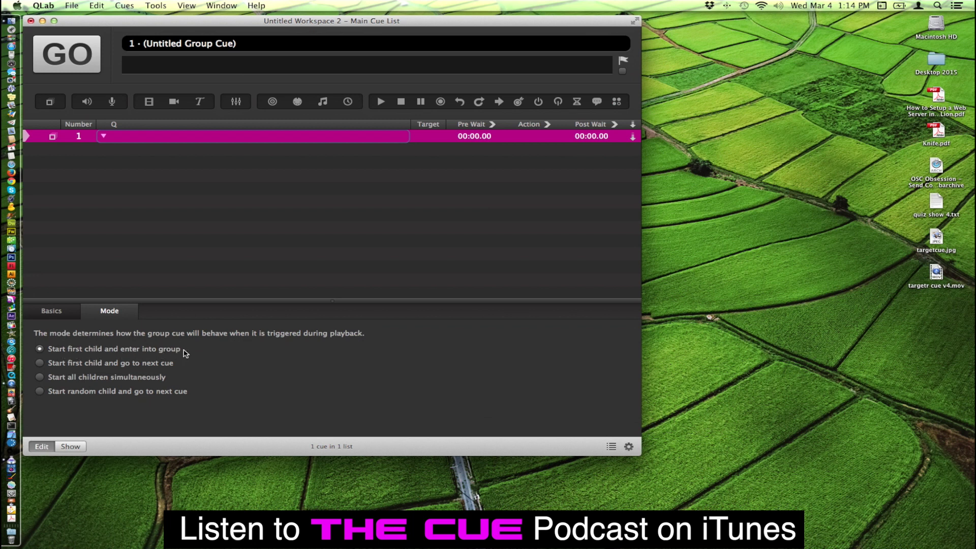
{"action": "left_click", "coordinate": [124, 157]}
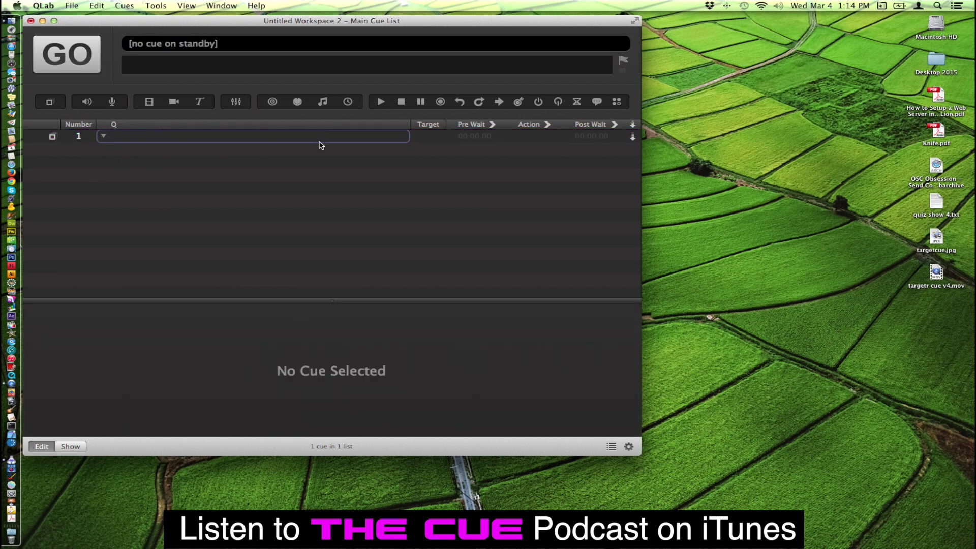
{"action": "left_click", "coordinate": [364, 138]}
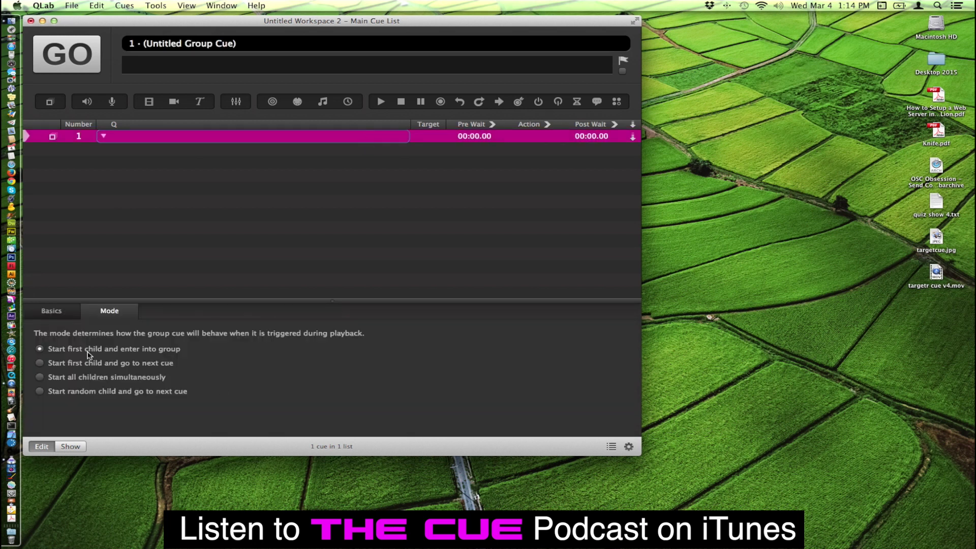
Add group cue 2 set to 'Start first child and go to next cue'
{"action": "left_click", "coordinate": [49, 102]}
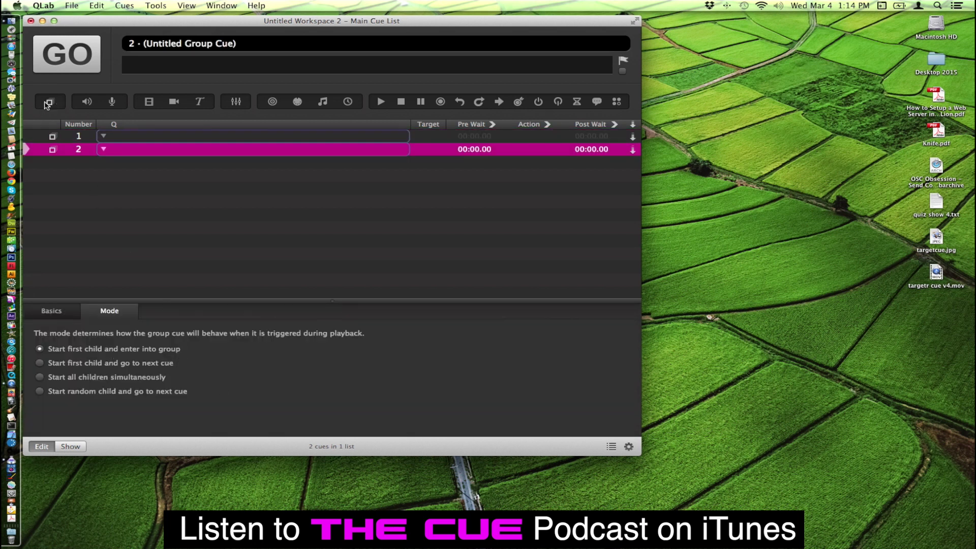
{"action": "left_click", "coordinate": [40, 364]}
{"action": "left_click", "coordinate": [149, 214]}
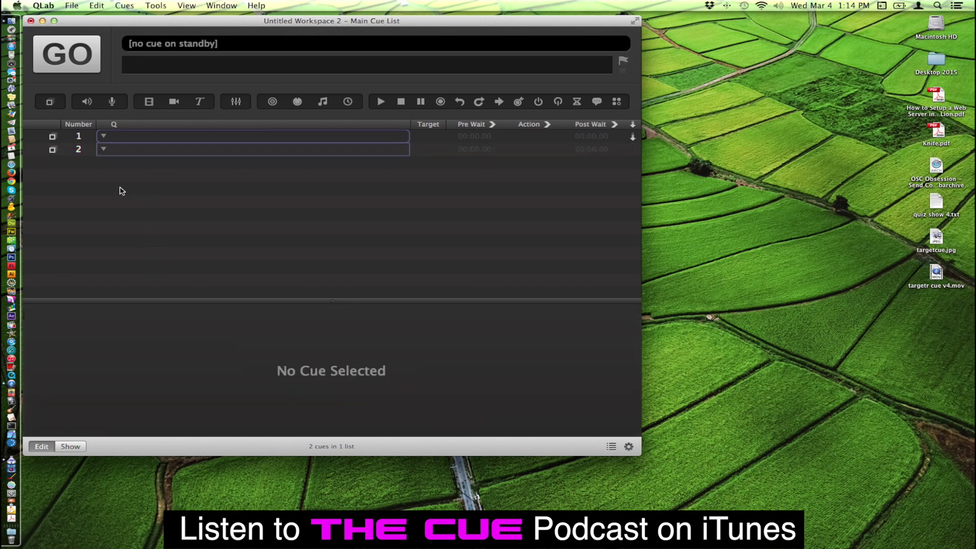
Add group cue 3 set to 'Start all children simultaneously'
{"action": "left_click", "coordinate": [49, 103]}
{"action": "left_click", "coordinate": [77, 378]}
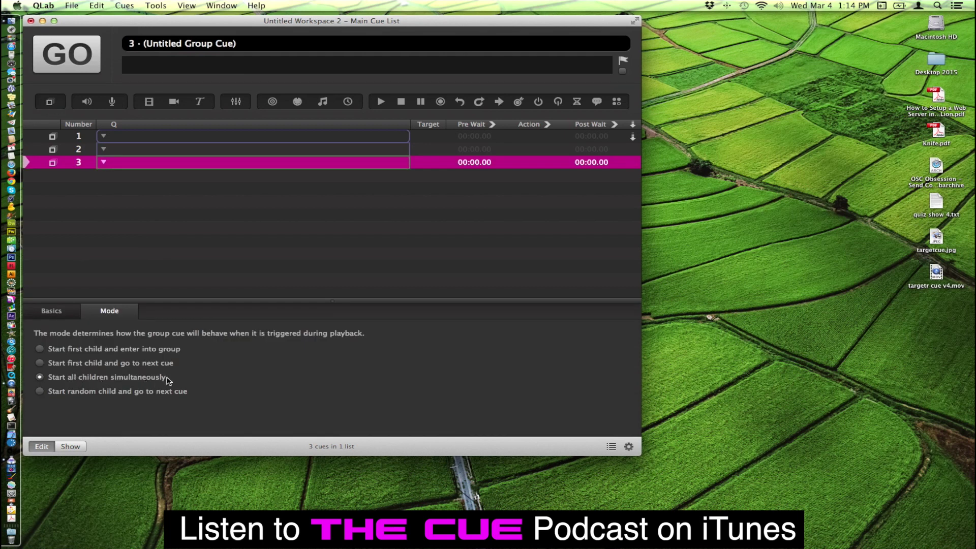
{"action": "left_click", "coordinate": [132, 181]}
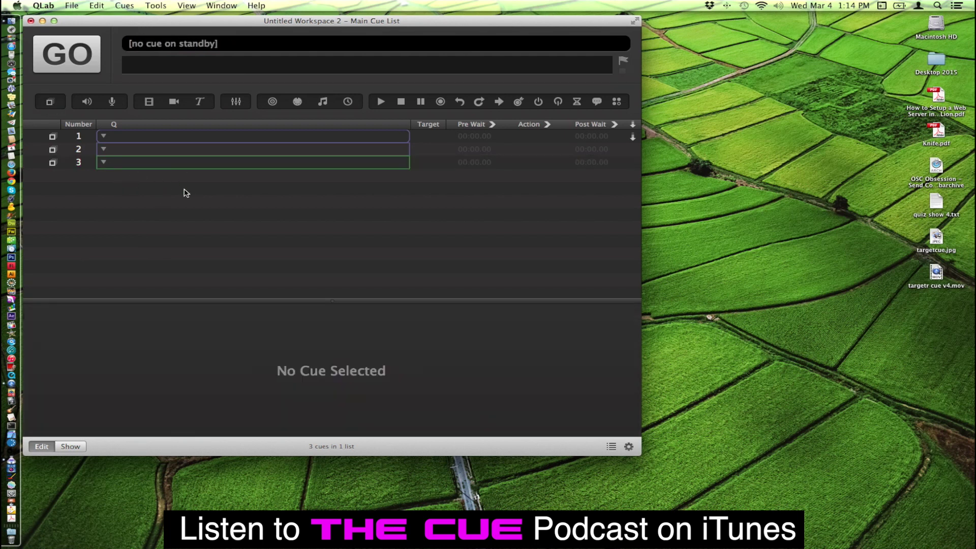
Add group cue 4, then reselect group cue 1
{"action": "left_click", "coordinate": [50, 103]}
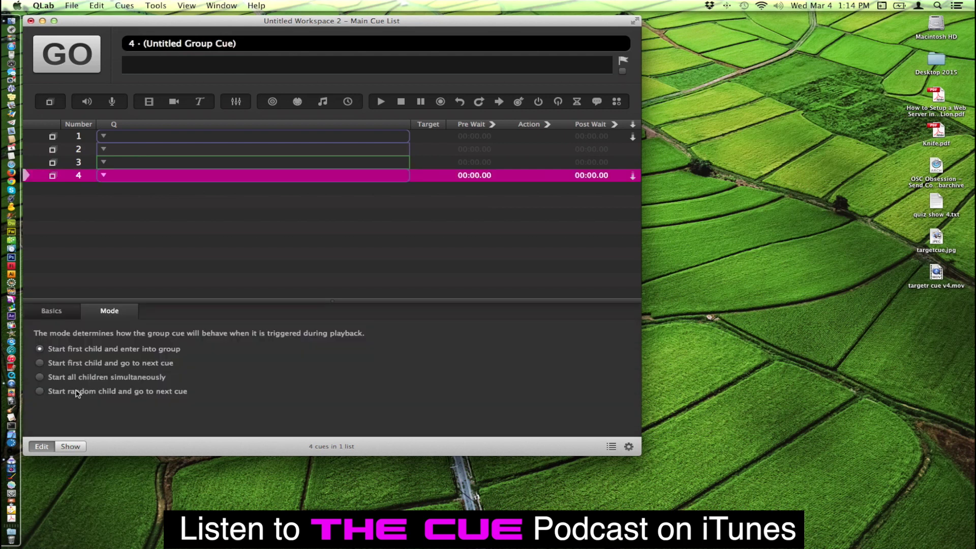
{"action": "left_click", "coordinate": [113, 196]}
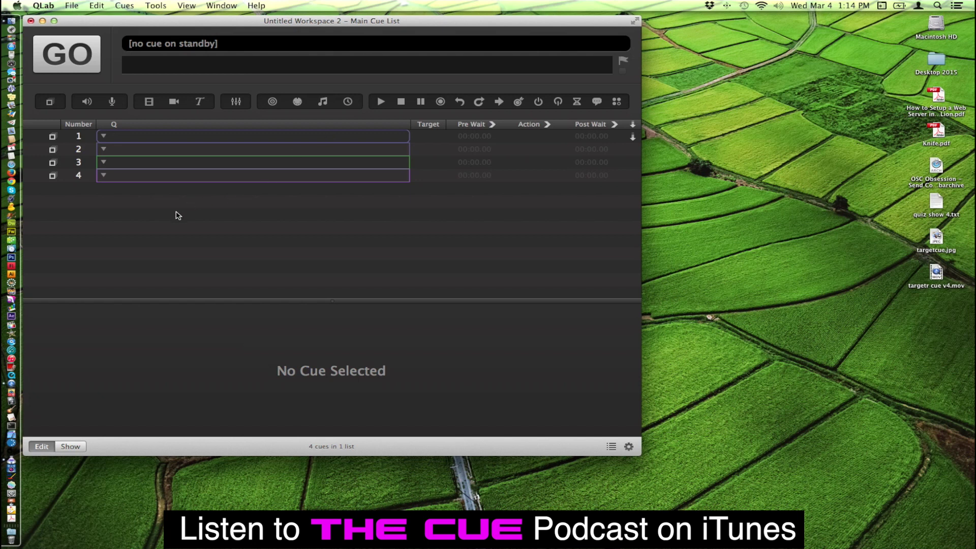
{"action": "left_click", "coordinate": [125, 138]}
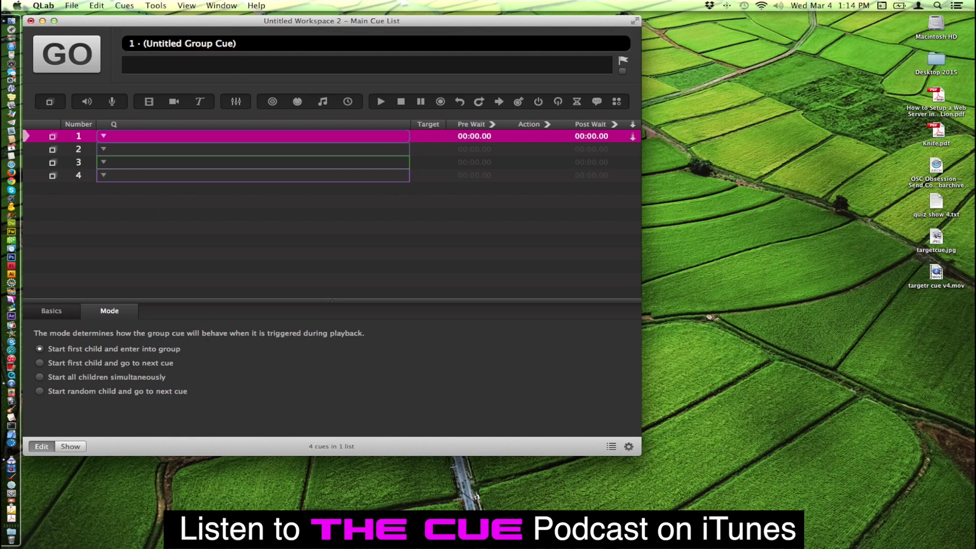
Select group cues 1–4 and delete them, then switch to the Finder folder
{"action": "key", "text": "super+Tab"}
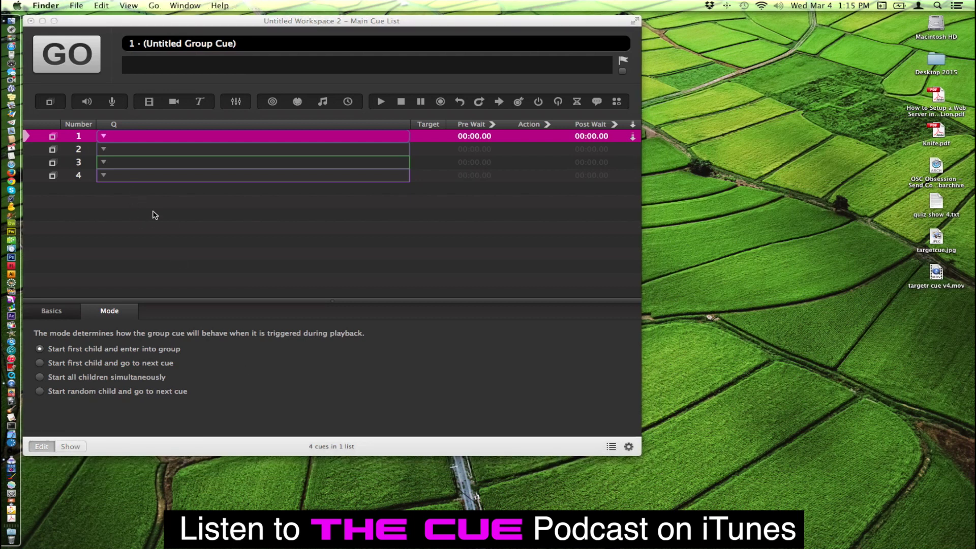
{"action": "left_click", "coordinate": [78, 138]}
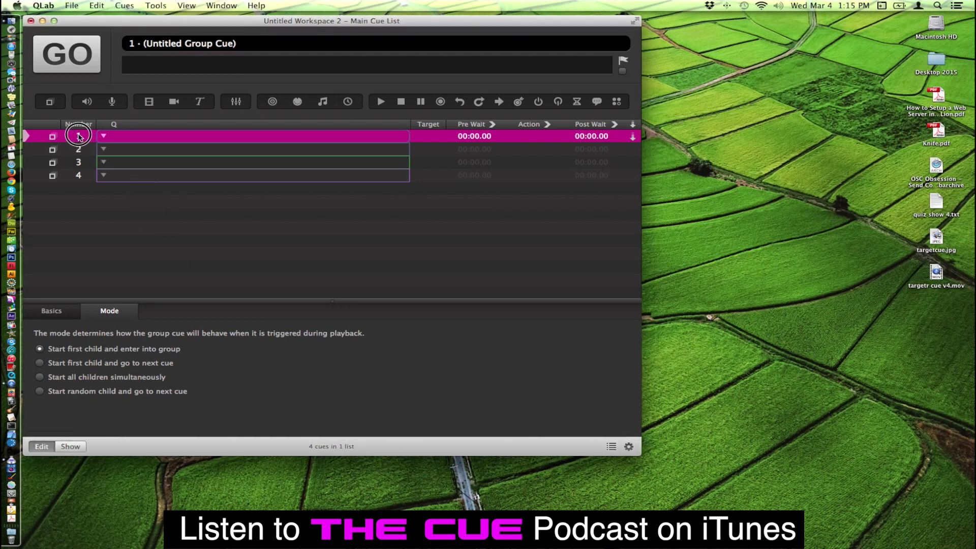
{"action": "left_click", "coordinate": [142, 178], "text": "shift"}
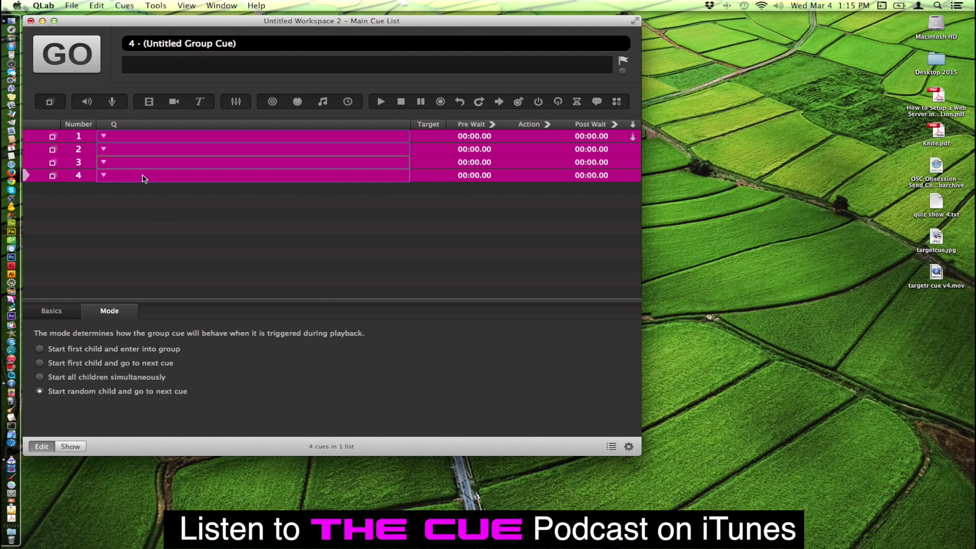
{"action": "key", "text": "super+BackSpace"}
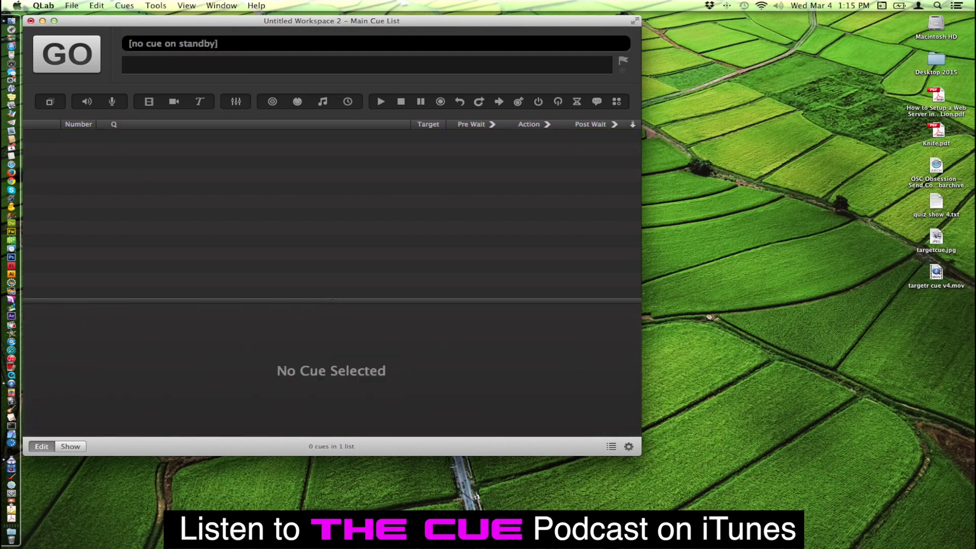
{"action": "key", "text": "super+Tab"}
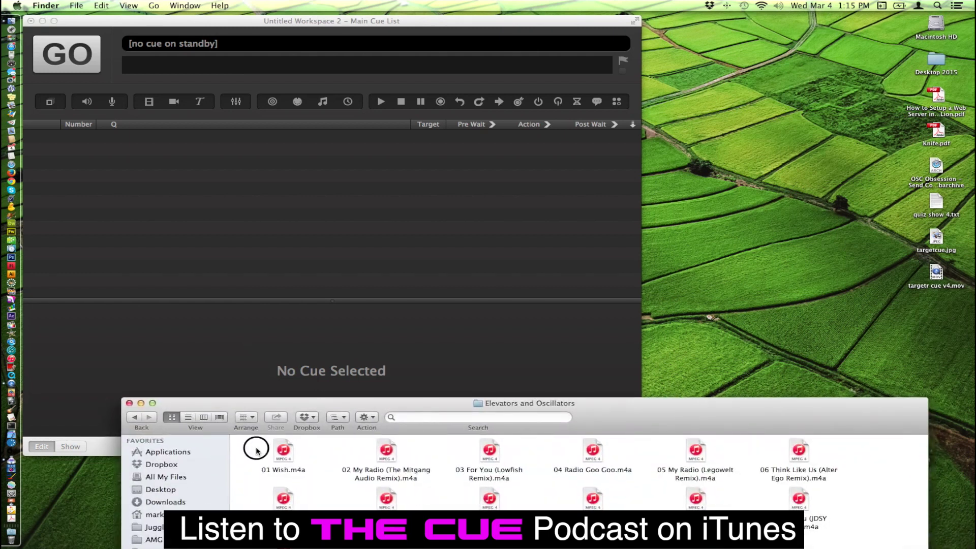
Drag songs 01–04 from the Elevators and Oscillators folder into QLab as audio cues 1–4
{"action": "left_click_drag", "start_coordinate": [255, 446], "coordinate": [589, 456]}
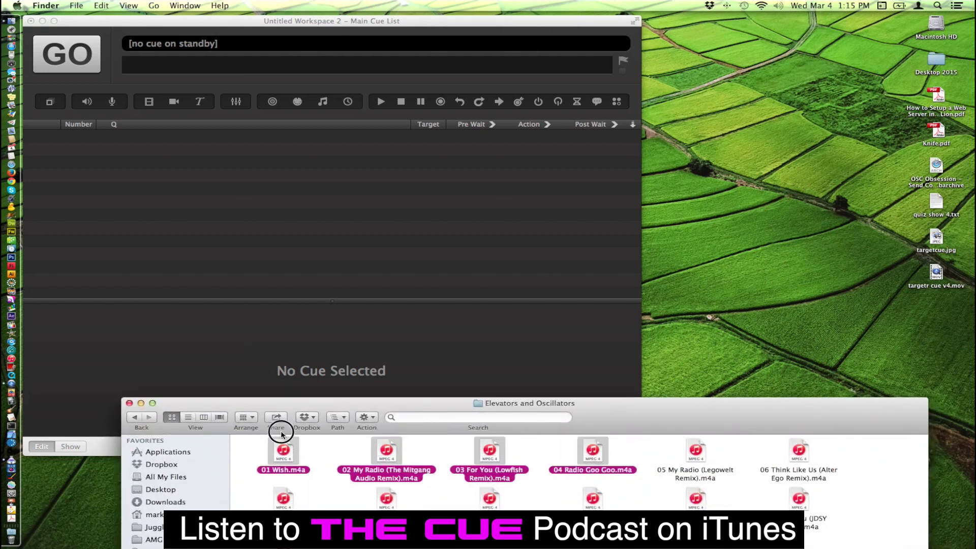
{"action": "left_click_drag", "start_coordinate": [283, 449], "coordinate": [115, 221]}
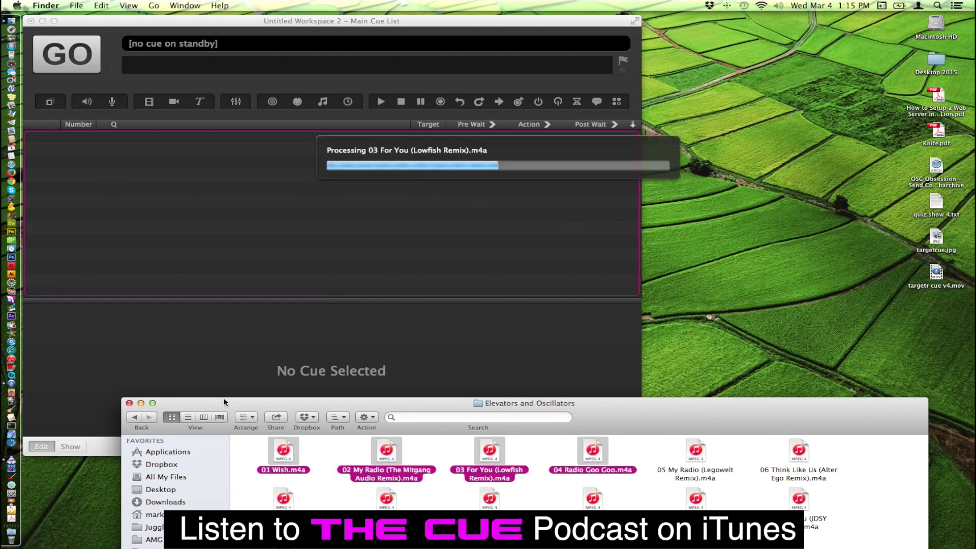
{"action": "left_click_drag", "start_coordinate": [227, 401], "coordinate": [226, 546]}
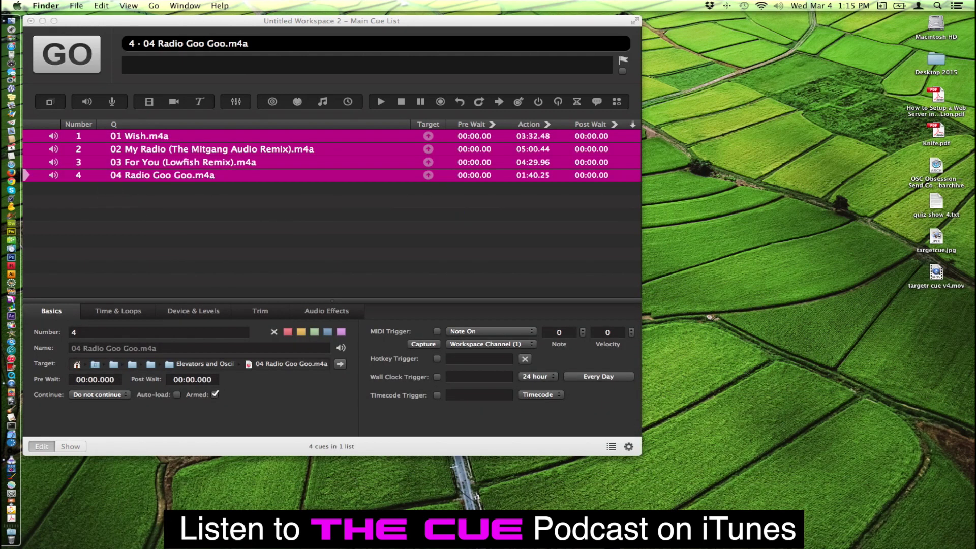
{"action": "left_click", "coordinate": [150, 217]}
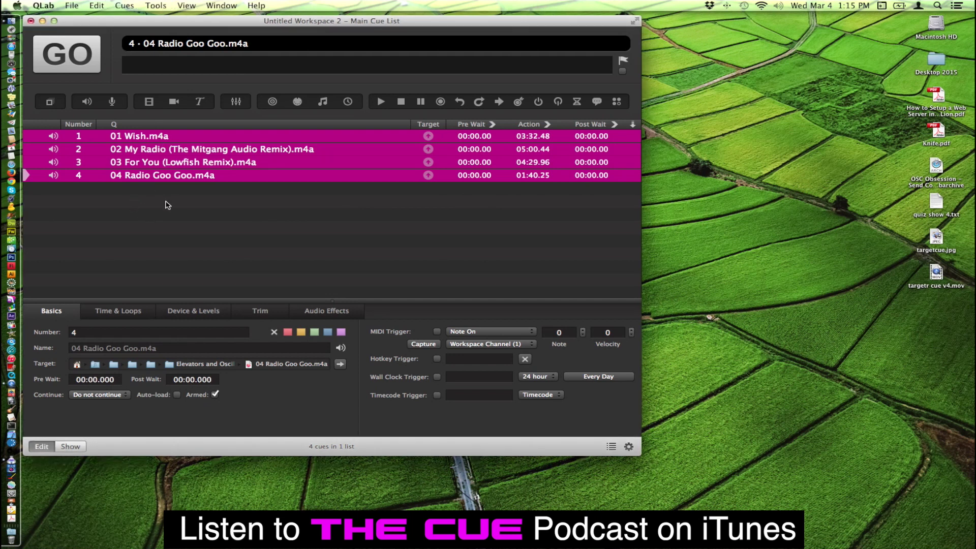
Select song cues 1–4 and wrap them in a new group cue 0.5
{"action": "left_click", "coordinate": [168, 205]}
{"action": "left_click", "coordinate": [175, 137]}
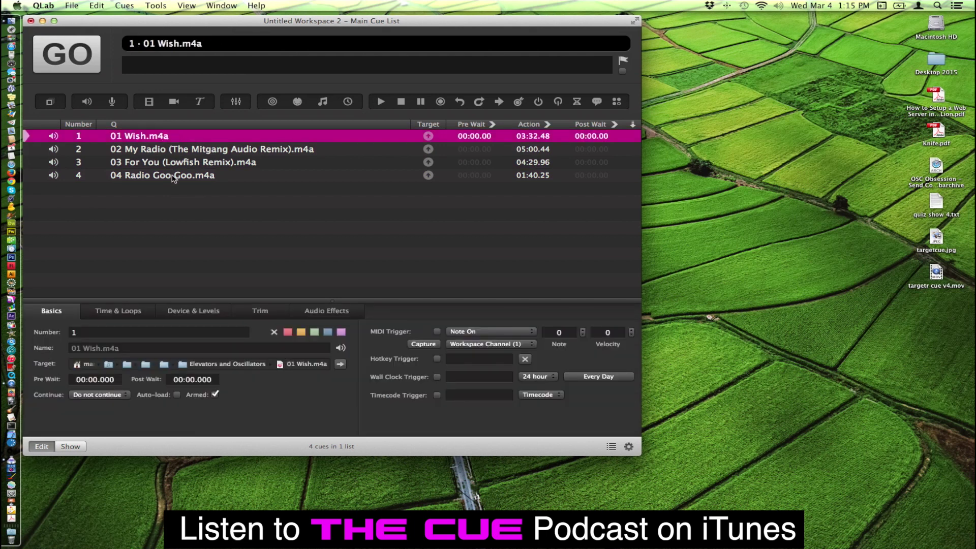
{"action": "left_click", "coordinate": [138, 177], "text": "shift"}
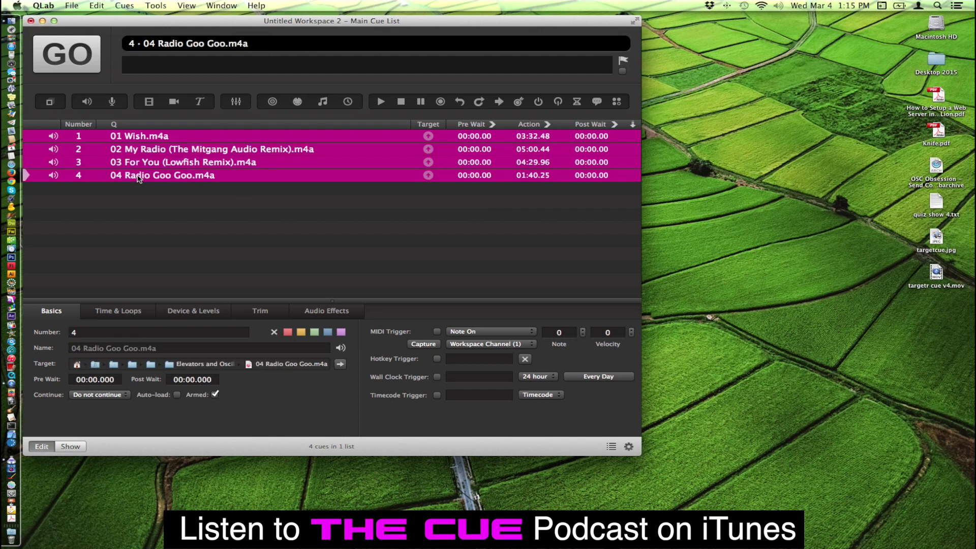
{"action": "left_click", "coordinate": [155, 163], "text": "super"}
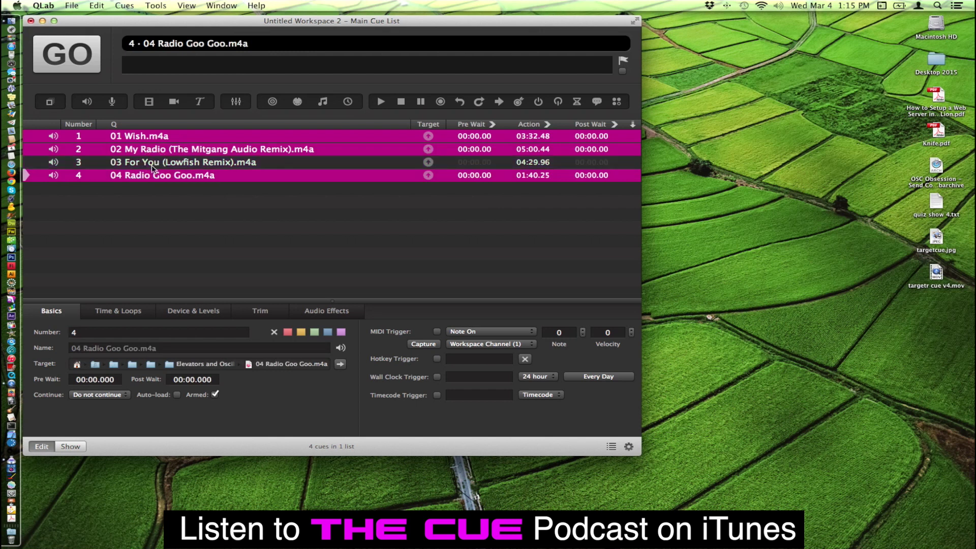
{"action": "left_click", "coordinate": [148, 196]}
{"action": "left_click", "coordinate": [159, 138]}
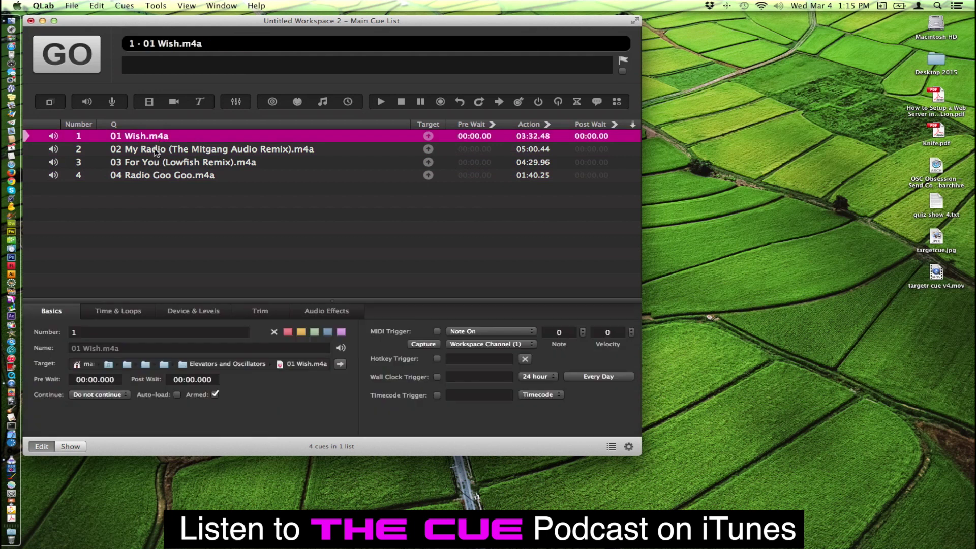
{"action": "left_click", "coordinate": [154, 164], "text": "super"}
{"action": "left_click", "coordinate": [163, 149], "text": "super"}
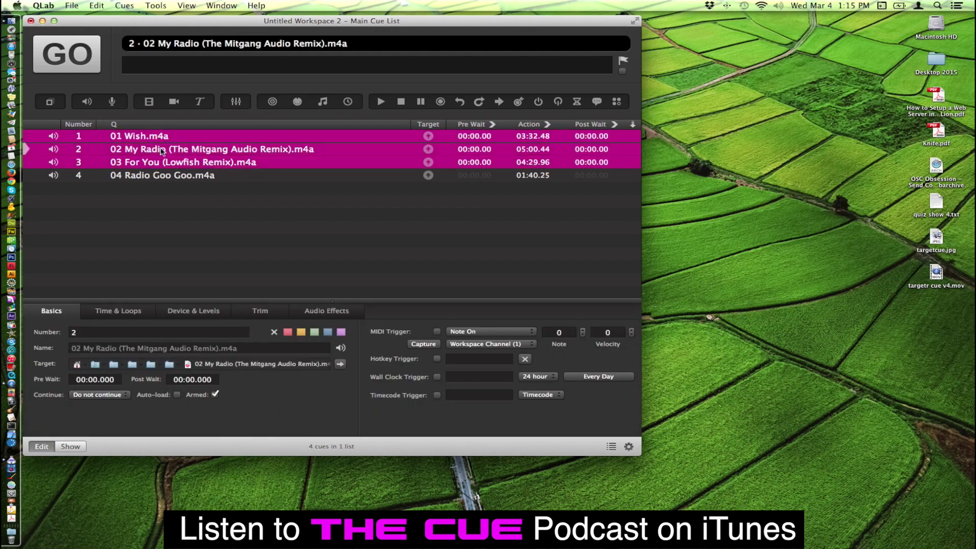
{"action": "left_click", "coordinate": [160, 176], "text": "super"}
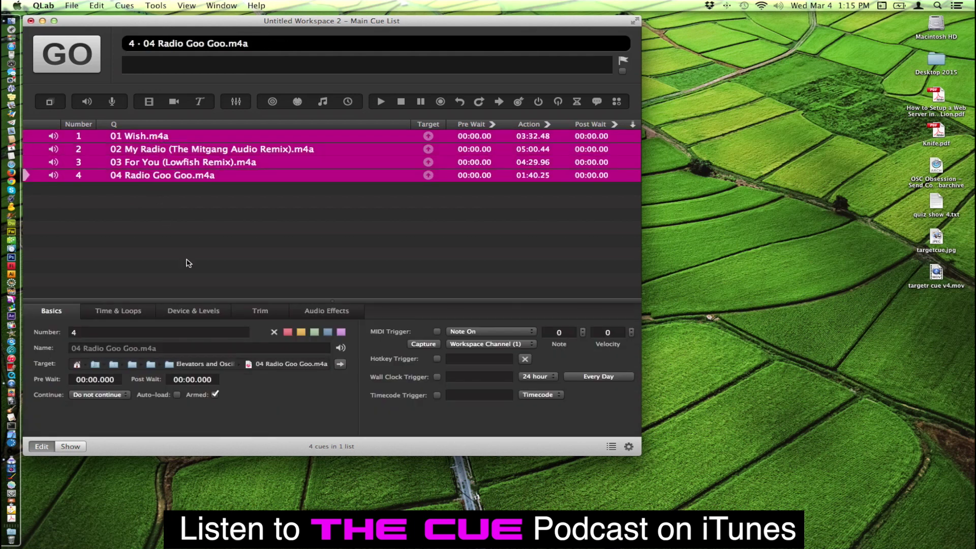
{"action": "left_click", "coordinate": [49, 101]}
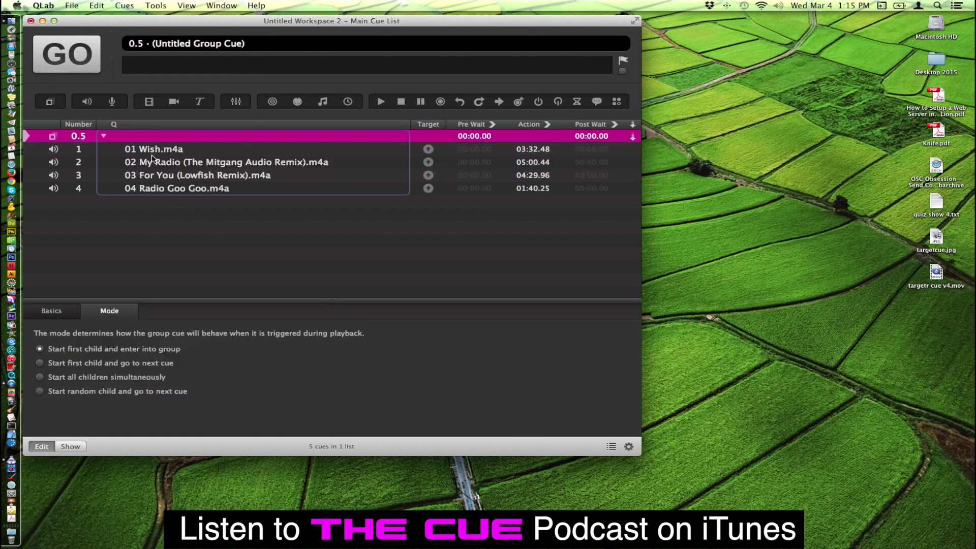
Name group cue 0.5 'Music', then collapse and re-expand it
{"action": "double_click", "coordinate": [134, 135]}
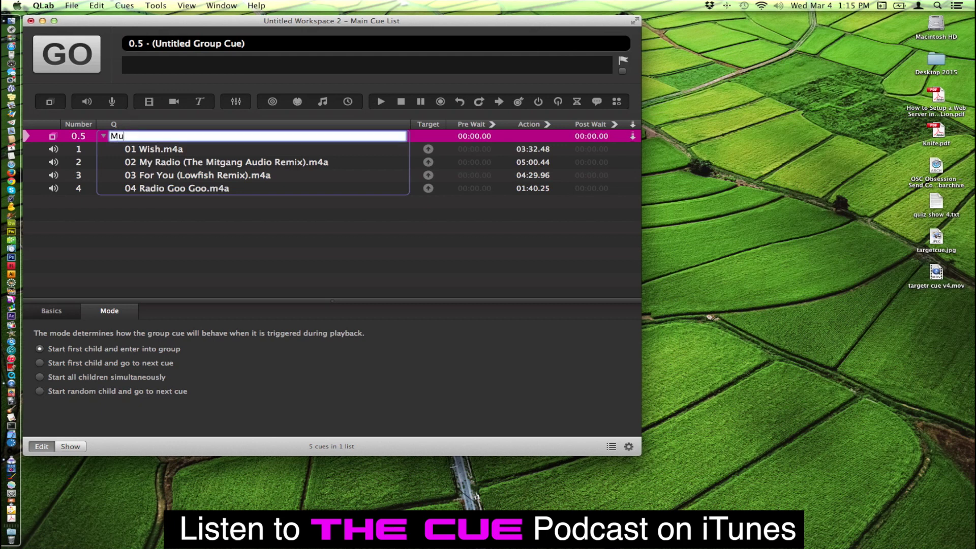
{"action": "type", "text": "Music"}
{"action": "key", "text": "Return"}
{"action": "left_click", "coordinate": [146, 218]}
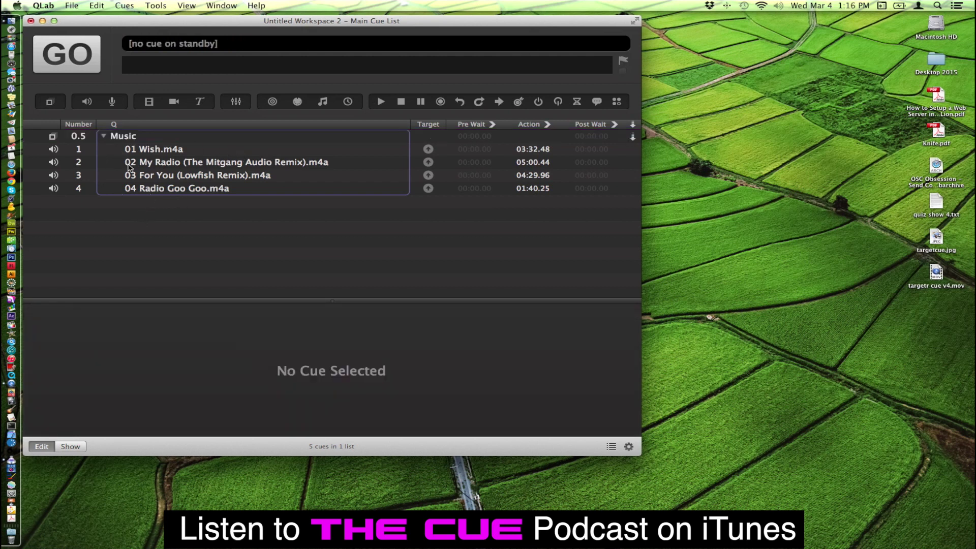
{"action": "left_click", "coordinate": [105, 137]}
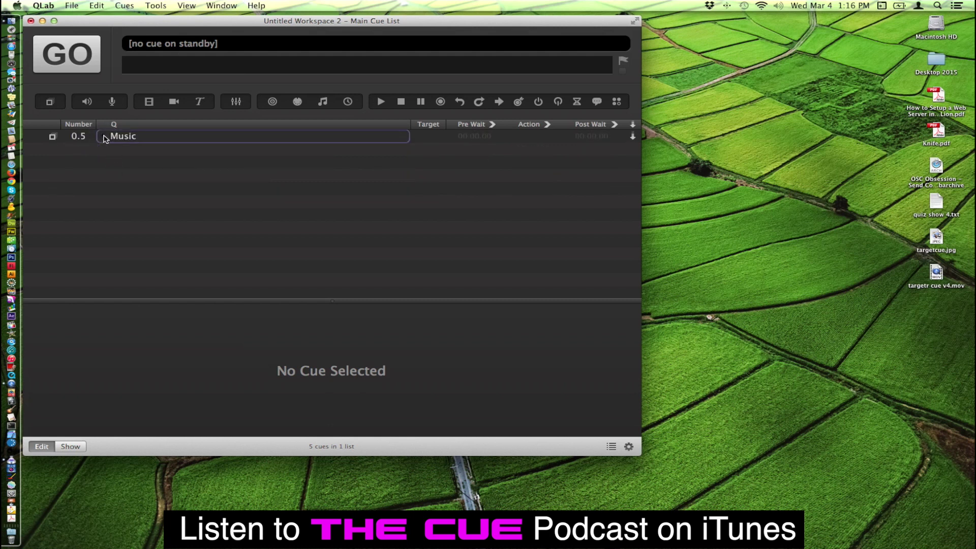
{"action": "left_click", "coordinate": [103, 136]}
Colour the Music group cue orange in its Basics settings
{"action": "left_click", "coordinate": [183, 136]}
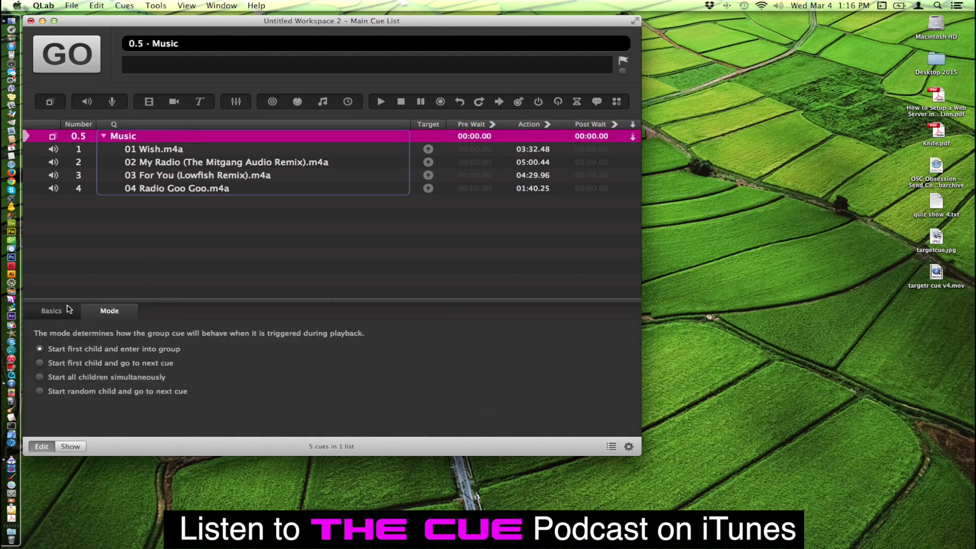
{"action": "left_click", "coordinate": [58, 309]}
{"action": "left_click", "coordinate": [301, 332]}
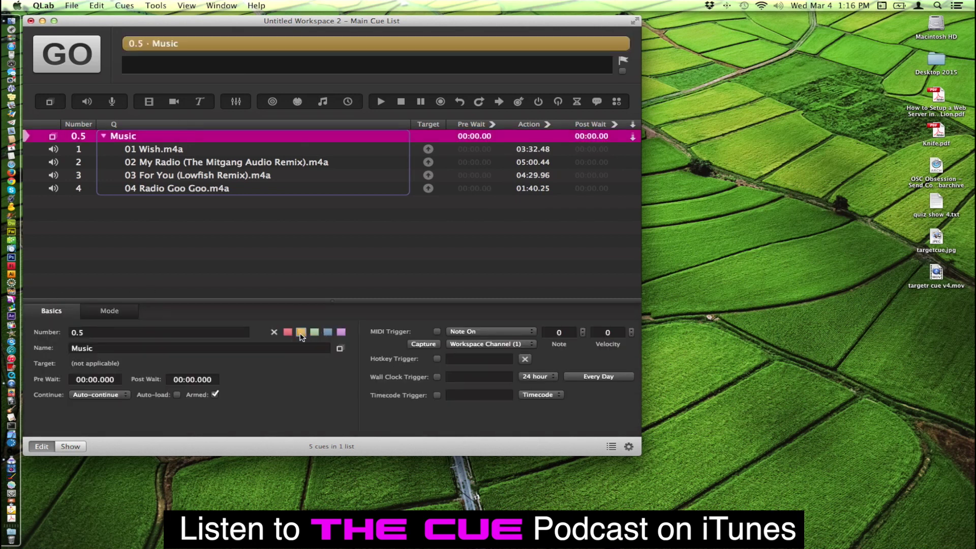
{"action": "left_click", "coordinate": [137, 230]}
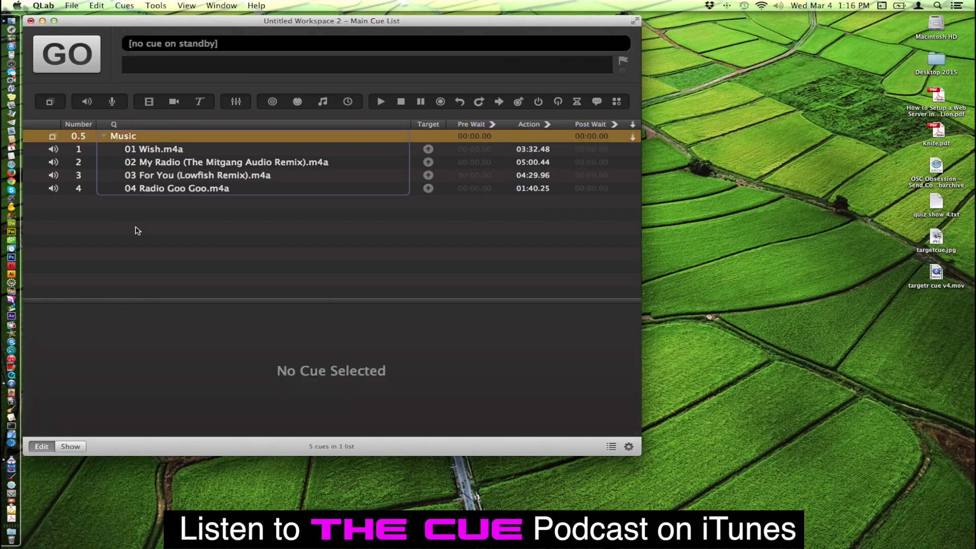
Collapse the Music group and fire it so 01 Wish.m4a starts playing
{"action": "left_click", "coordinate": [103, 136]}
{"action": "left_click", "coordinate": [42, 140]}
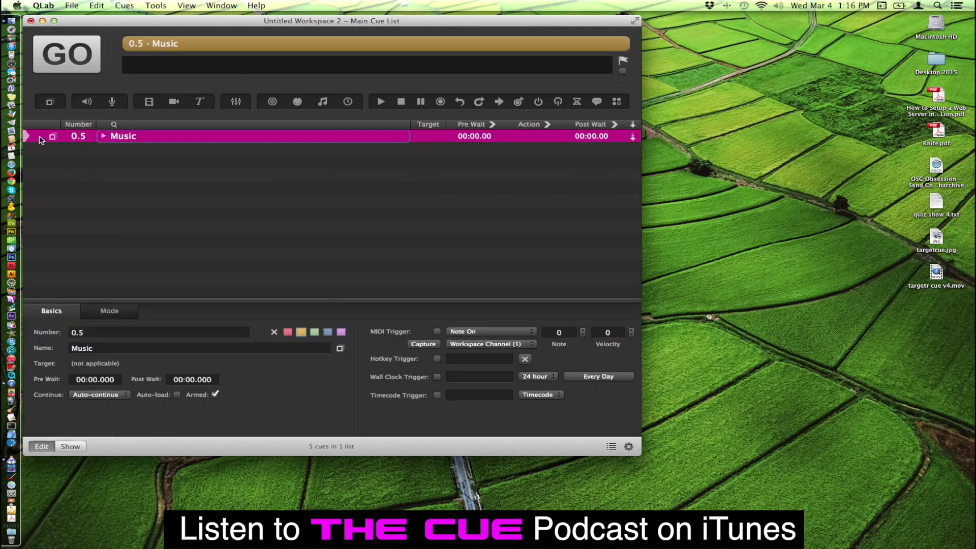
{"action": "left_click", "coordinate": [71, 55]}
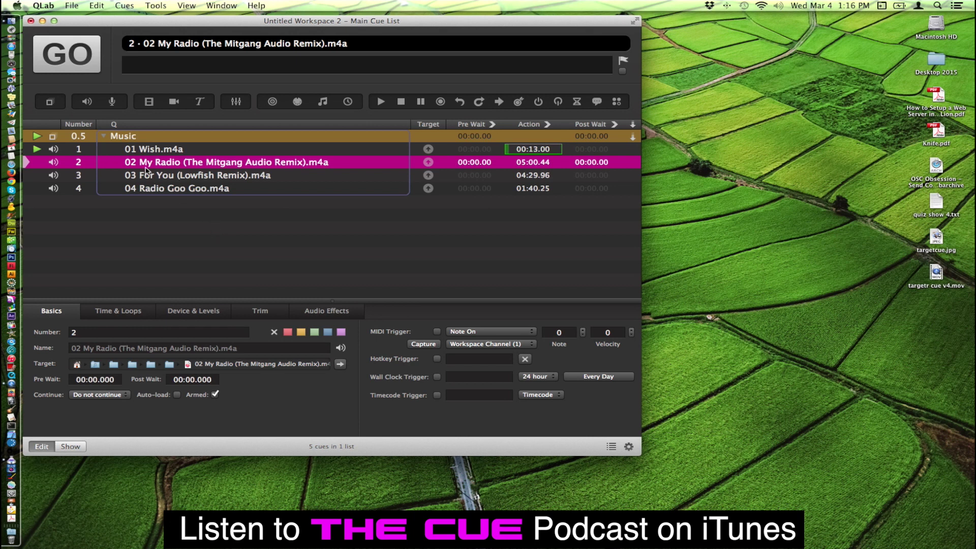
Show the transport controls, stop the playing song and enlarge the workspace window
{"action": "left_click", "coordinate": [611, 446]}
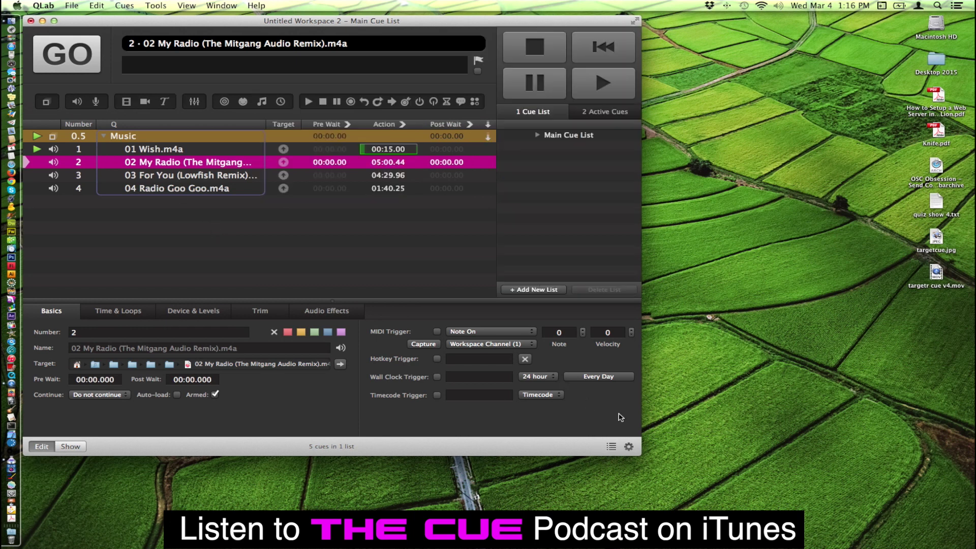
{"action": "left_click", "coordinate": [532, 48]}
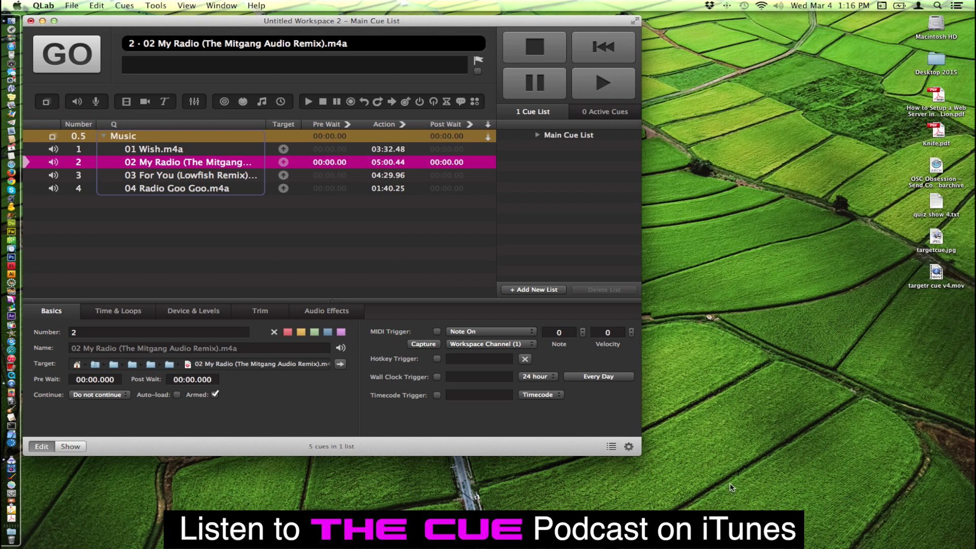
{"action": "left_click_drag", "start_coordinate": [640, 455], "coordinate": [685, 459]}
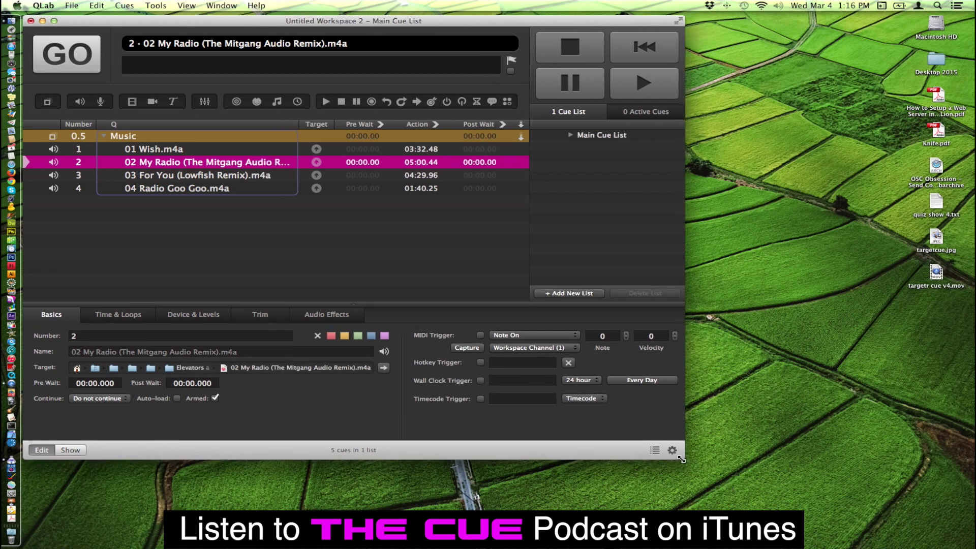
Set the Music group's mode to 'Start first child and go to next cue'
{"action": "left_click", "coordinate": [203, 274]}
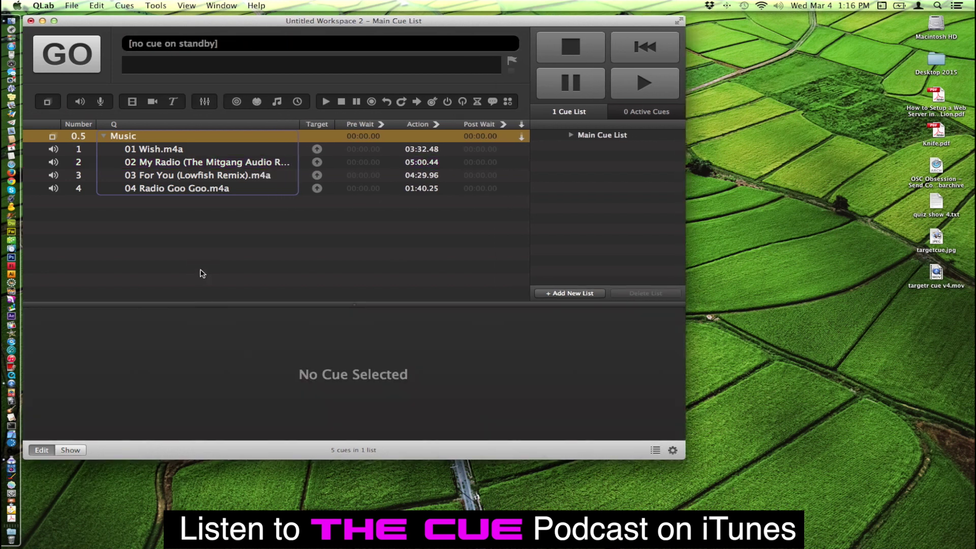
{"action": "left_click", "coordinate": [150, 135]}
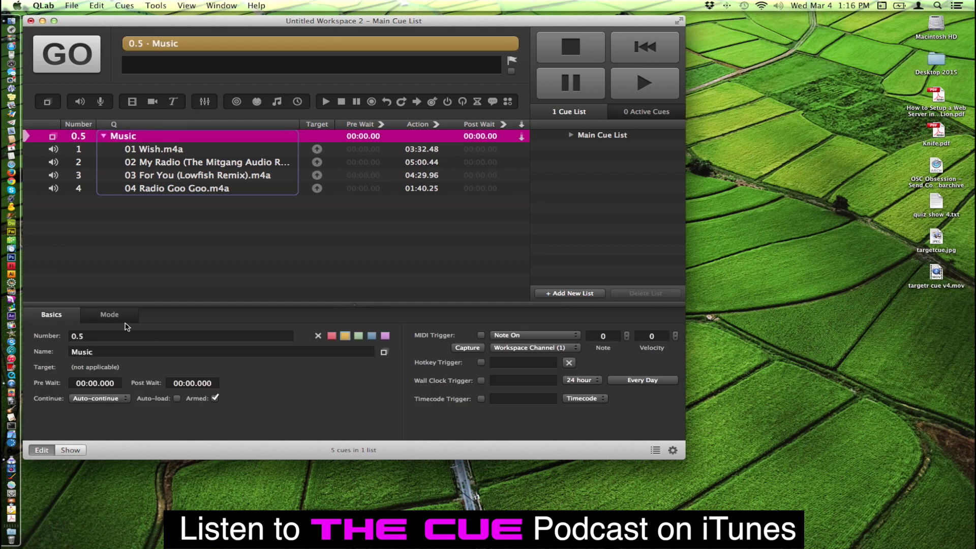
{"action": "left_click", "coordinate": [113, 315]}
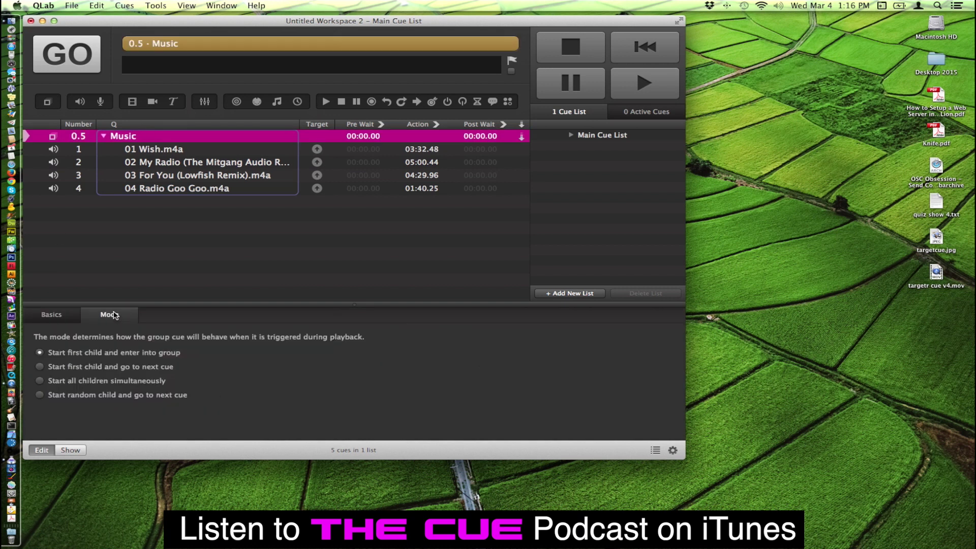
{"action": "left_click", "coordinate": [79, 368]}
{"action": "left_click", "coordinate": [173, 227]}
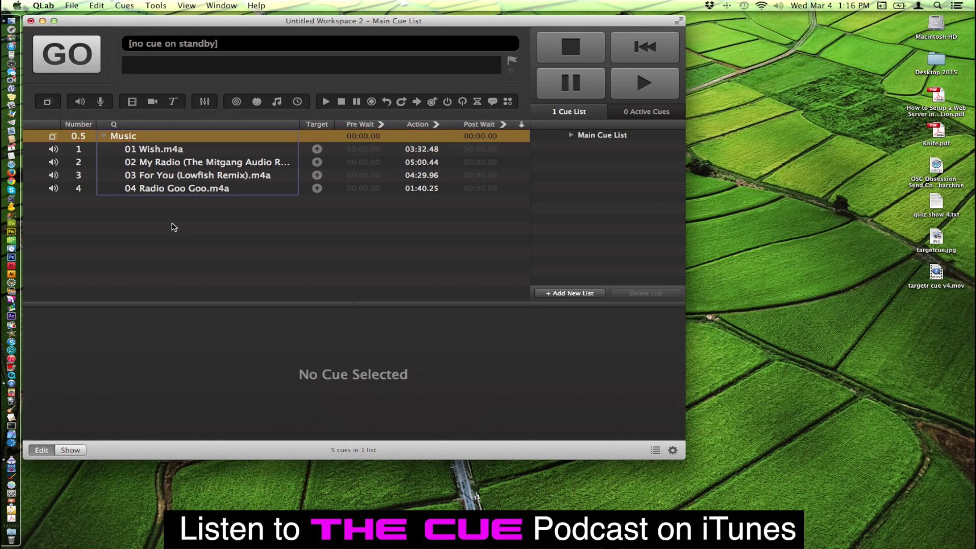
Add MIDI note on cue 5 and set 01 Wish.m4a to auto-follow
{"action": "left_click", "coordinate": [257, 103]}
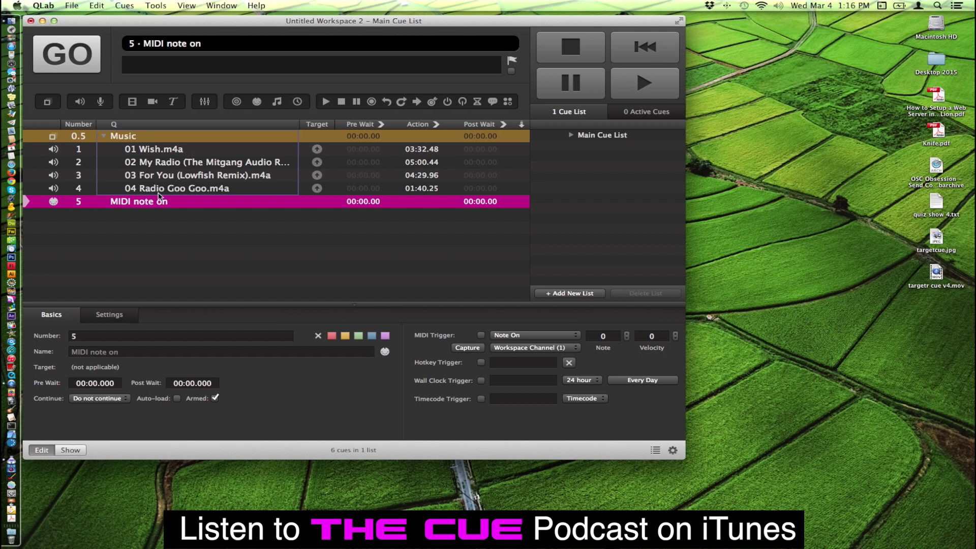
{"action": "left_click", "coordinate": [522, 150]}
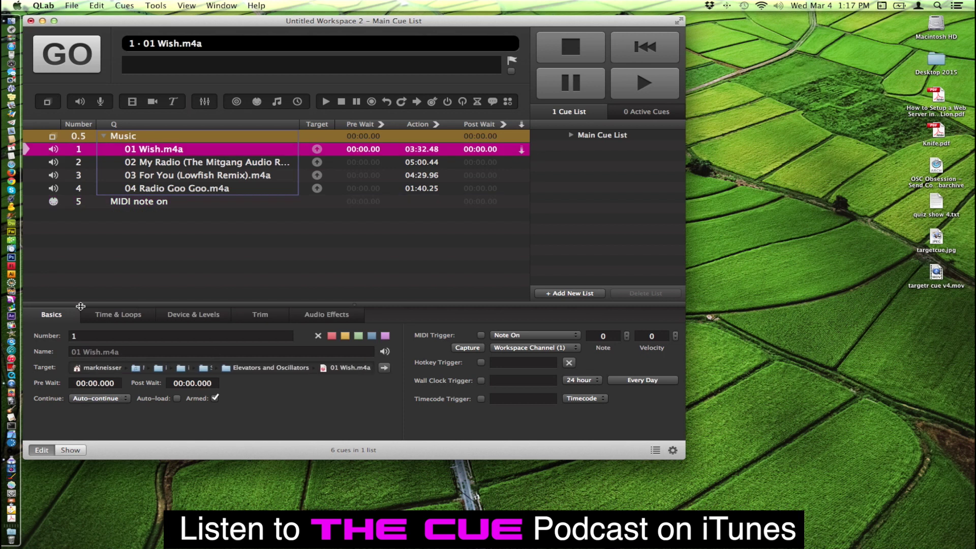
{"action": "left_click", "coordinate": [96, 399]}
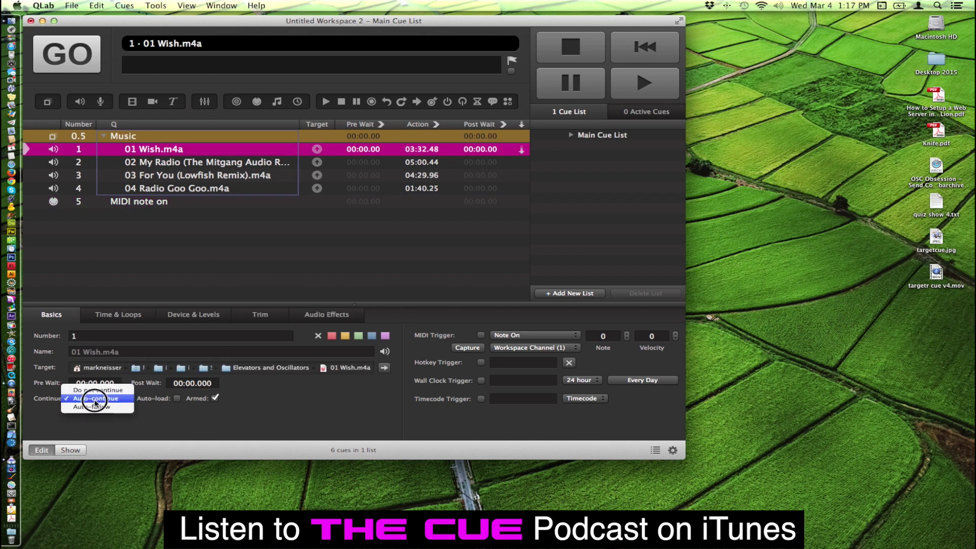
{"action": "key", "text": "Return"}
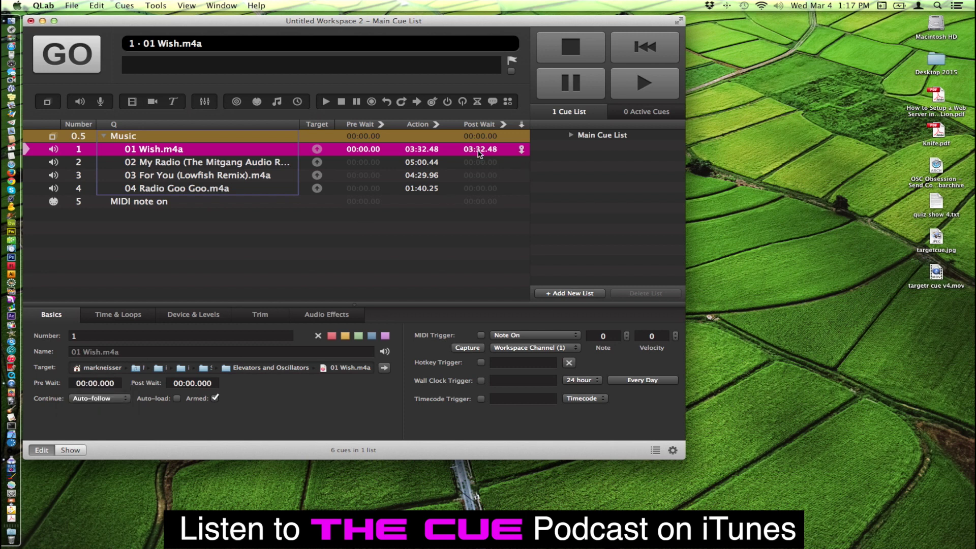
Set song cues 2, 3 and 4 to auto-follow
{"action": "left_click", "coordinate": [519, 161]}
{"action": "left_click", "coordinate": [521, 163]}
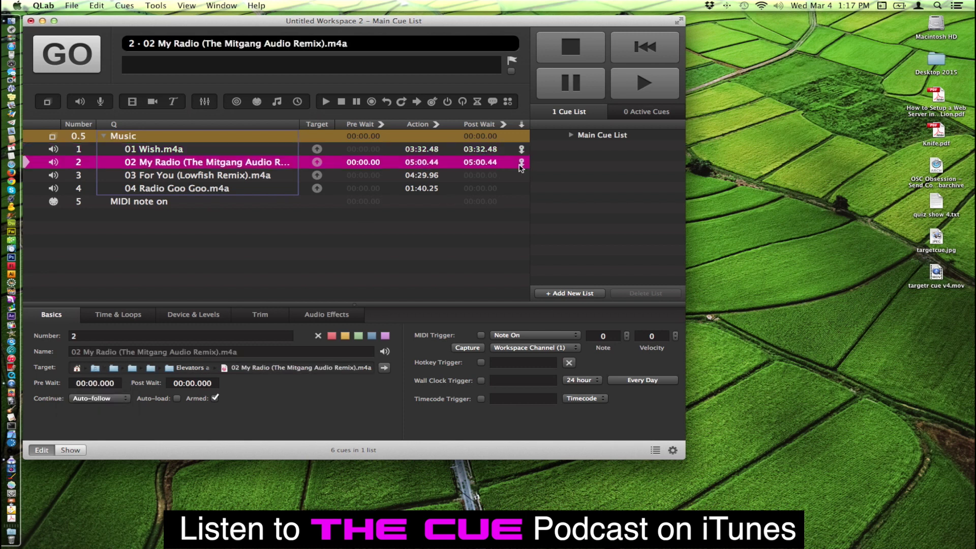
{"action": "left_click", "coordinate": [522, 174]}
{"action": "left_click", "coordinate": [522, 175]}
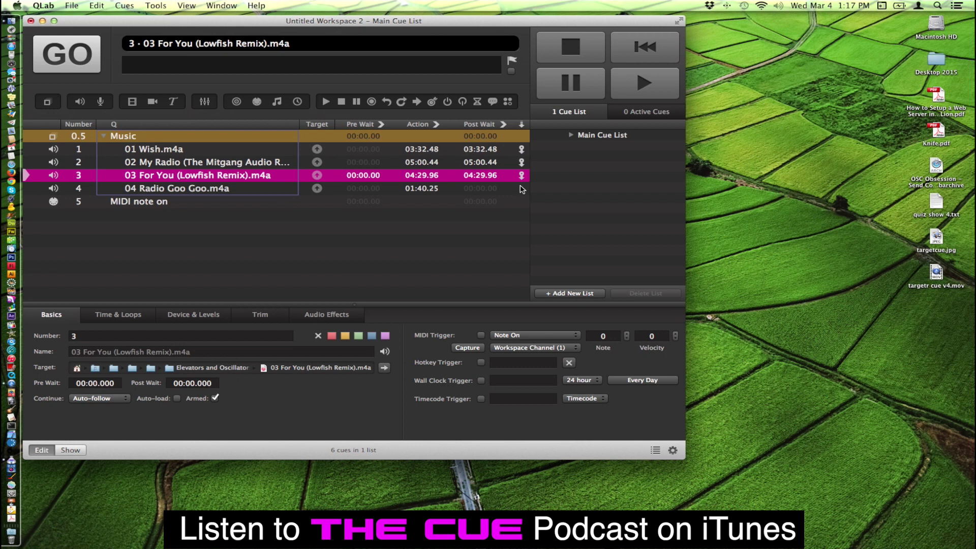
{"action": "left_click", "coordinate": [521, 188]}
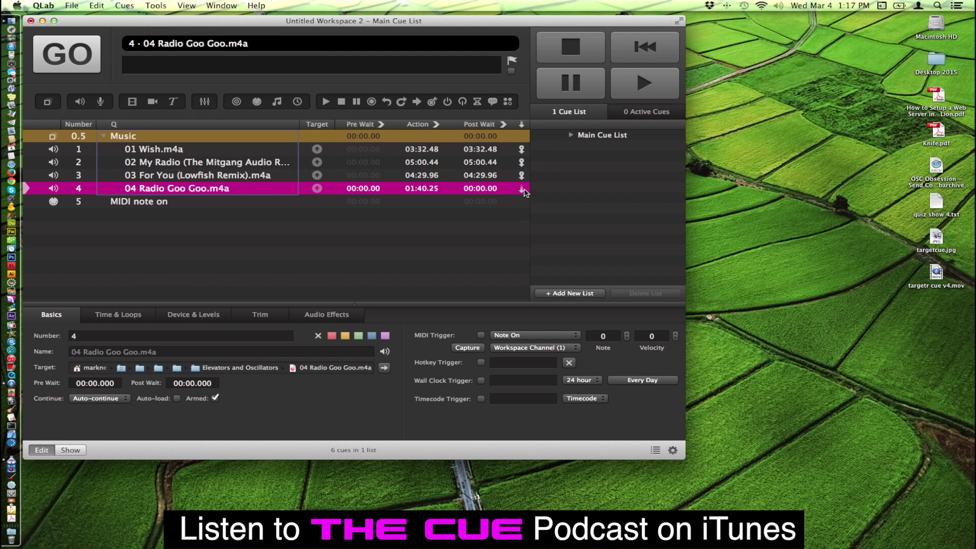
{"action": "left_click", "coordinate": [522, 188]}
{"action": "left_click", "coordinate": [522, 188]}
{"action": "left_click", "coordinate": [522, 188]}
{"action": "left_click", "coordinate": [523, 189]}
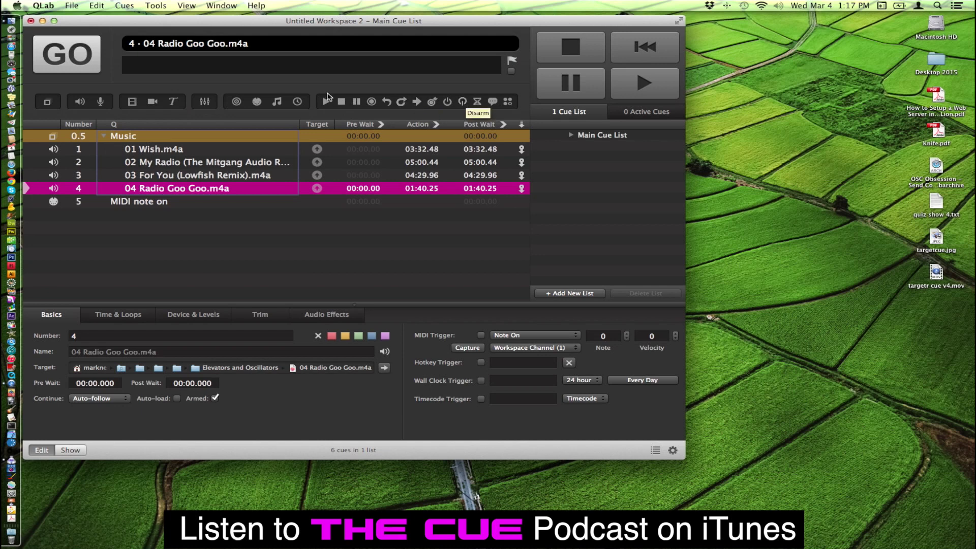
Add Start cue 4.5 targeting 01 Wish.m4a at the end of the Music group, then check the group's mode
{"action": "left_click", "coordinate": [326, 102]}
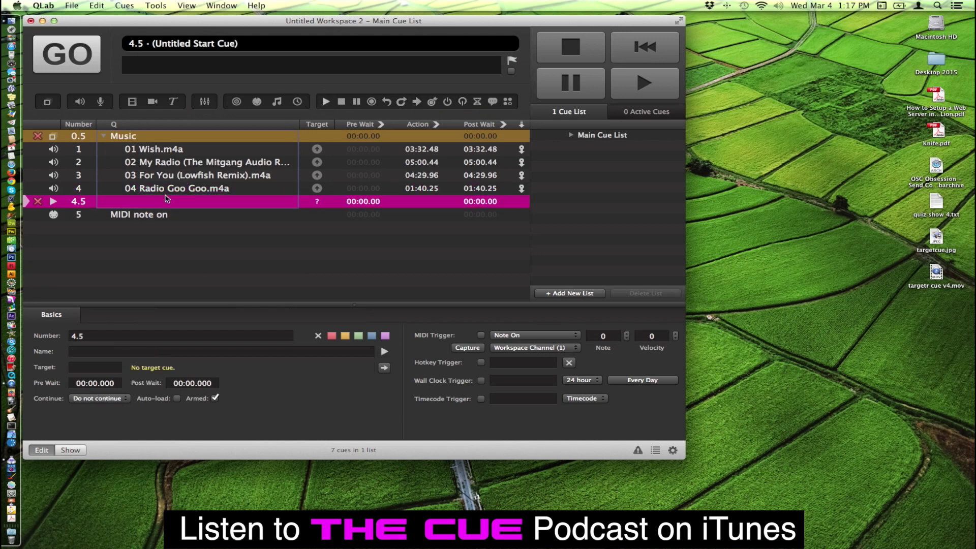
{"action": "left_click_drag", "start_coordinate": [161, 151], "coordinate": [129, 204]}
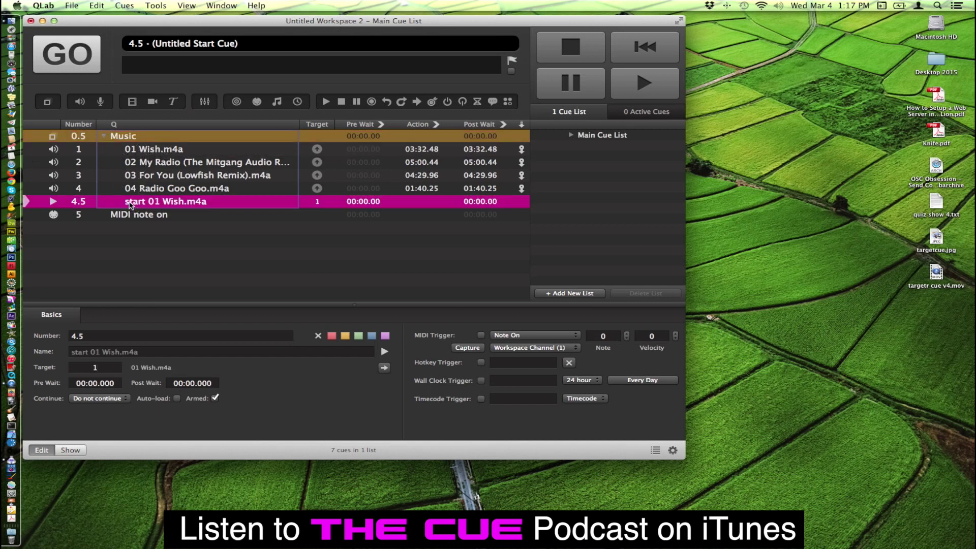
{"action": "left_click", "coordinate": [168, 138]}
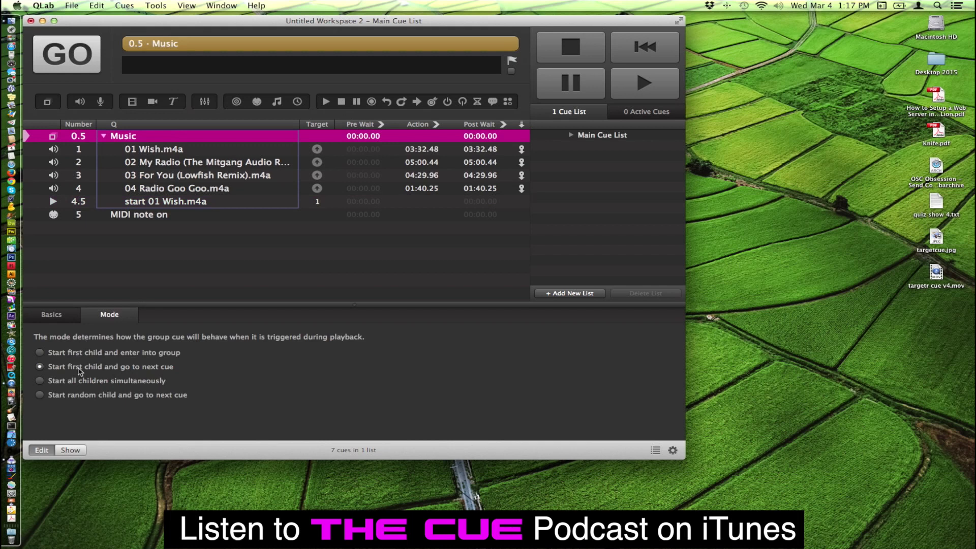
{"action": "left_click", "coordinate": [187, 246]}
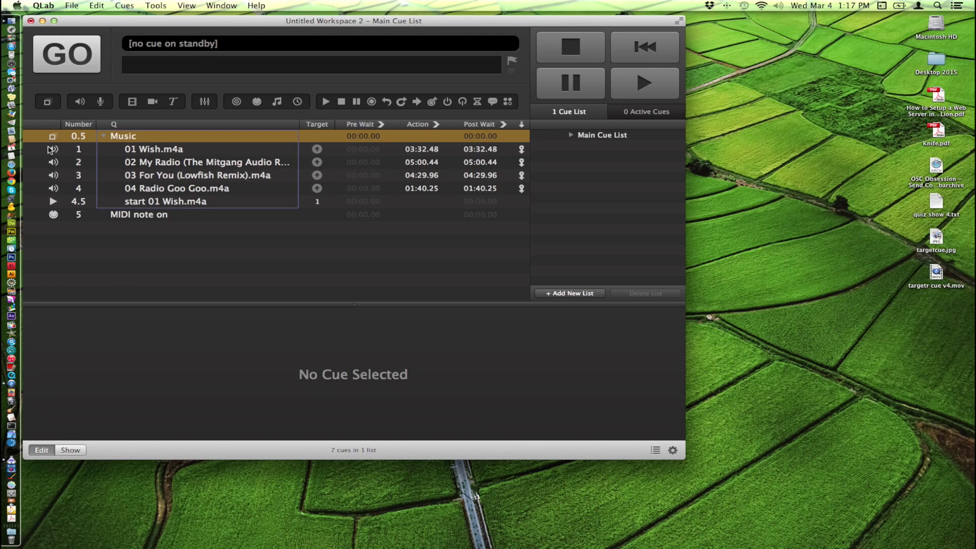
{"action": "left_click", "coordinate": [31, 135]}
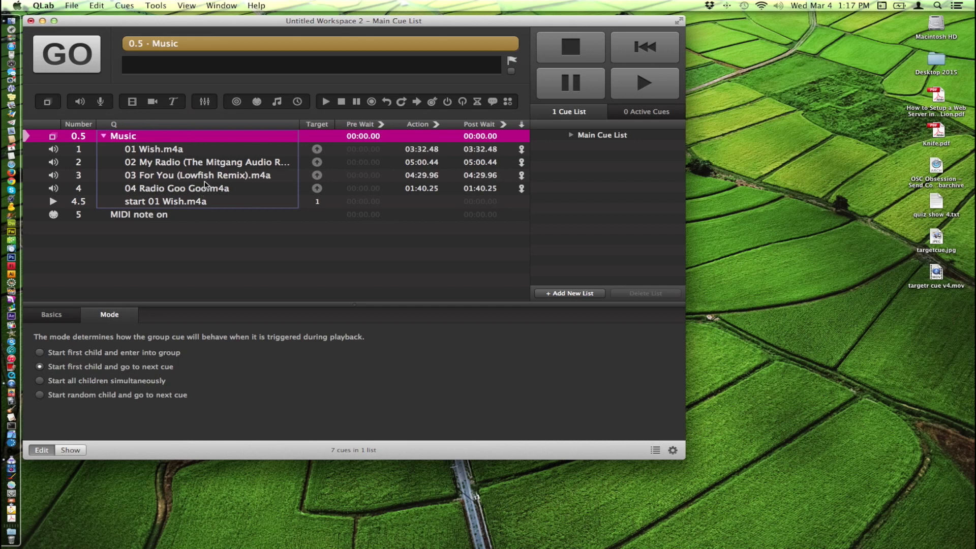
{"action": "left_click", "coordinate": [63, 52]}
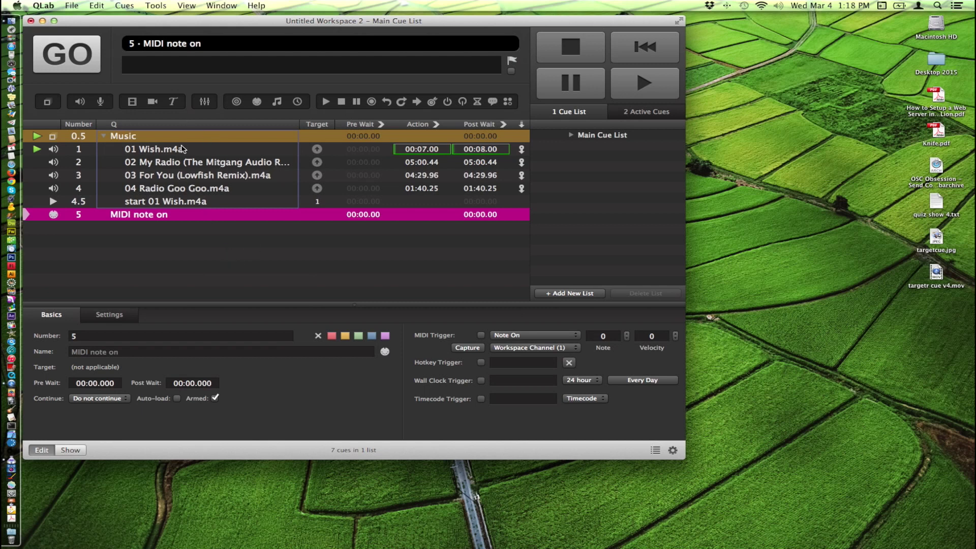
{"action": "left_click", "coordinate": [583, 51]}
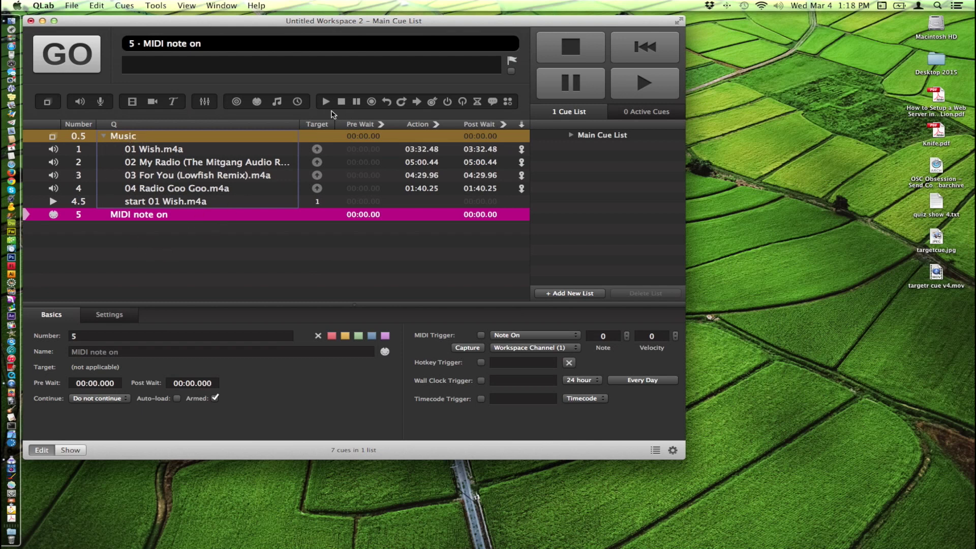
Add a new Fade cue and make the Music group its target
{"action": "left_click", "coordinate": [204, 102]}
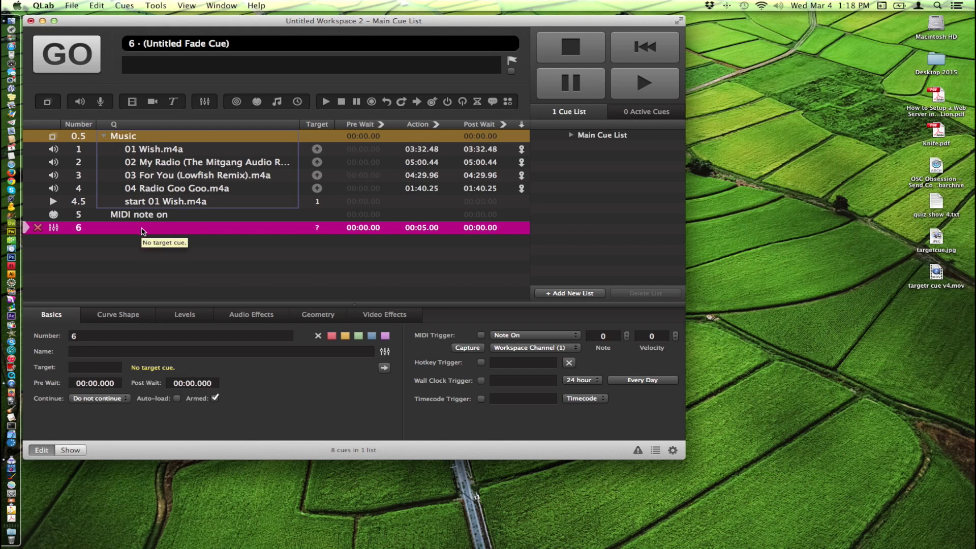
{"action": "left_click", "coordinate": [164, 136]}
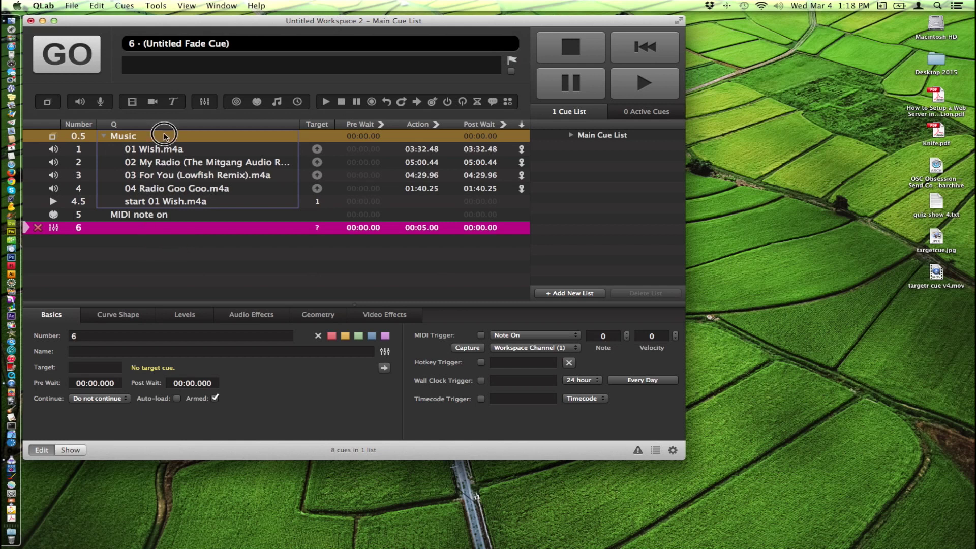
{"action": "left_click_drag", "start_coordinate": [164, 135], "coordinate": [148, 229]}
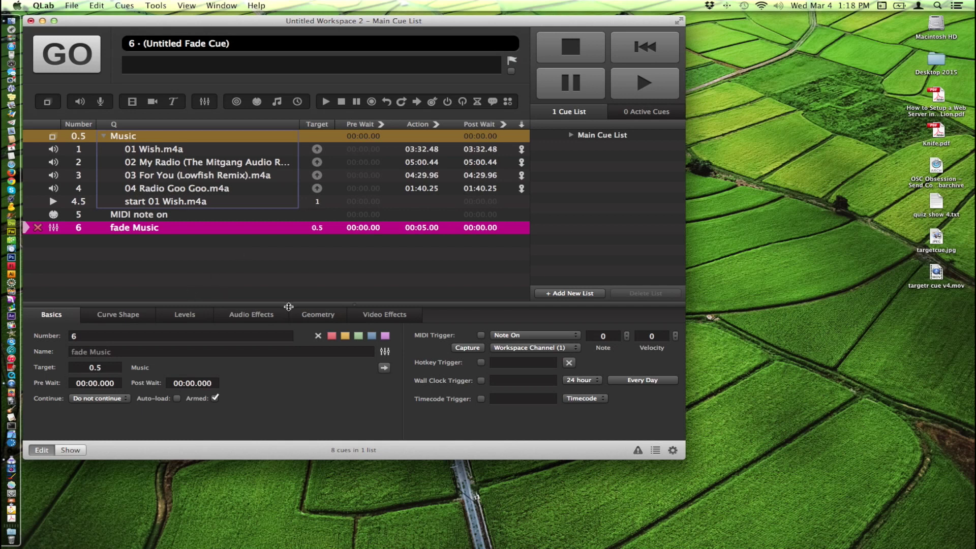
Fade the master level to -INF with Stop target when done, then reselect the Music group
{"action": "left_click", "coordinate": [185, 314]}
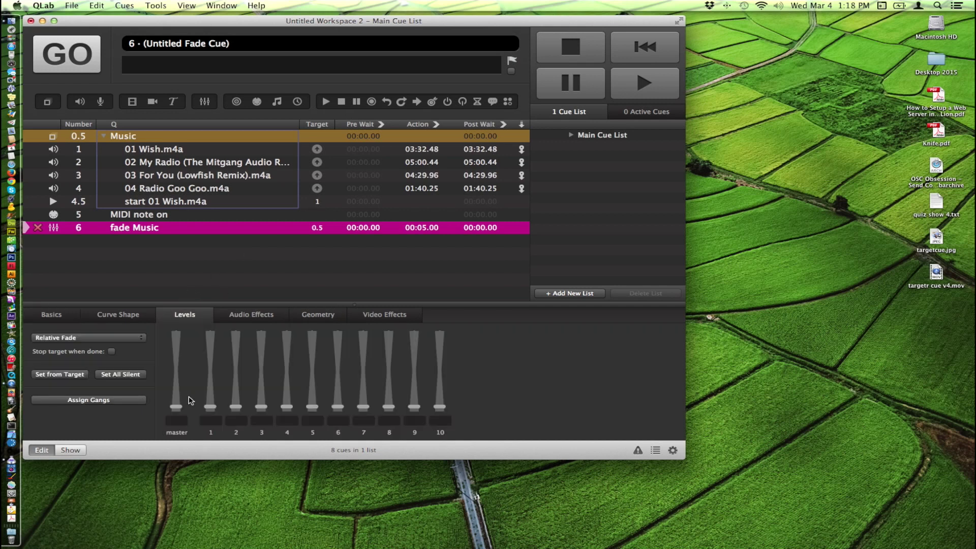
{"action": "mouse_move", "coordinate": [175, 407]}
{"action": "left_mouse_down"}
{"action": "mouse_move", "coordinate": [178, 380]}
{"action": "mouse_move", "coordinate": [176, 407]}
{"action": "left_mouse_up"}
{"action": "left_click", "coordinate": [112, 352]}
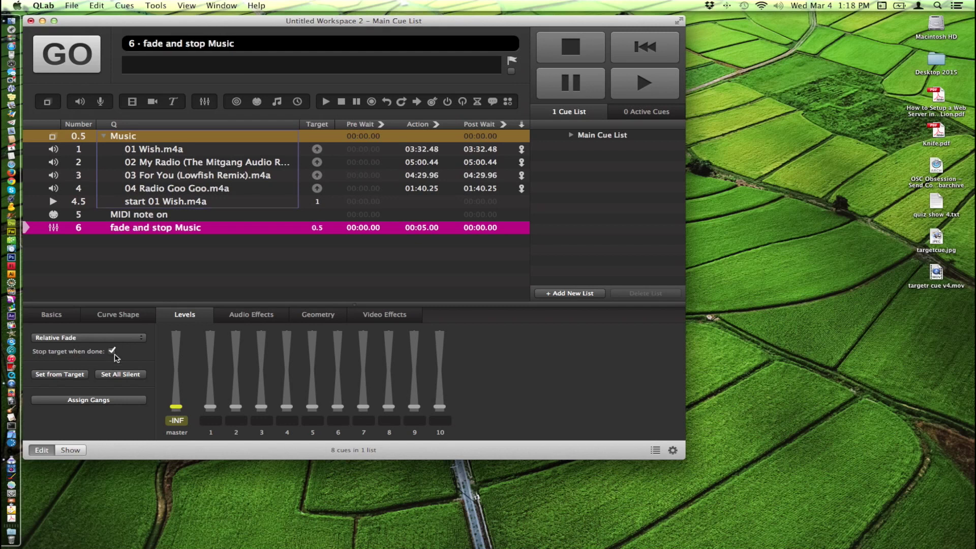
{"action": "left_click", "coordinate": [120, 251]}
{"action": "left_click", "coordinate": [36, 135]}
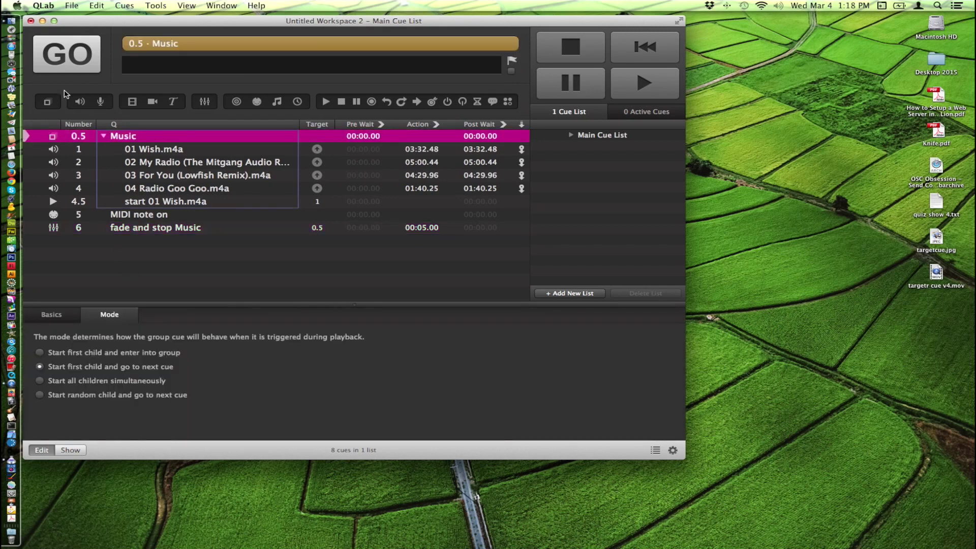
Play the Music group with Active Cues shown, then GO through the MIDI cue to fade cue 6
{"action": "left_click", "coordinate": [64, 51]}
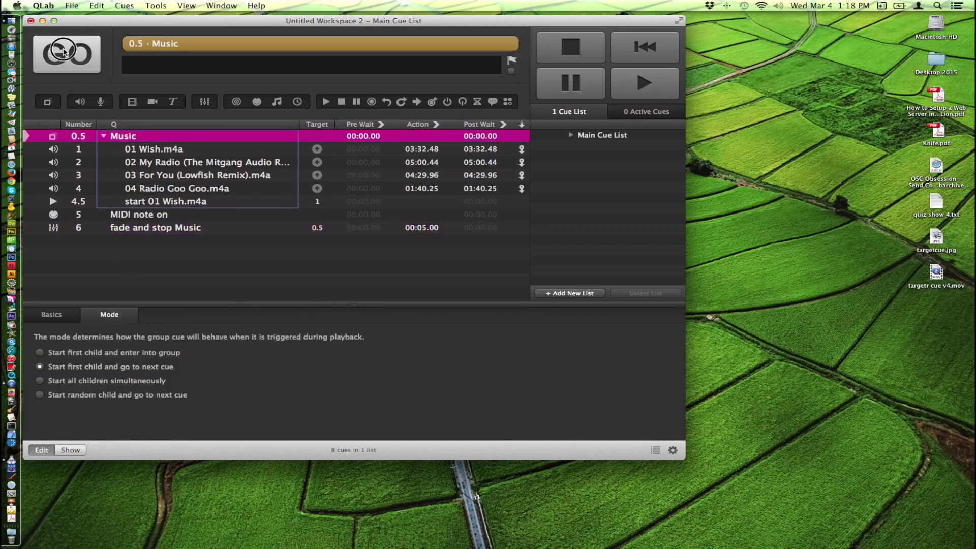
{"action": "left_click", "coordinate": [630, 113]}
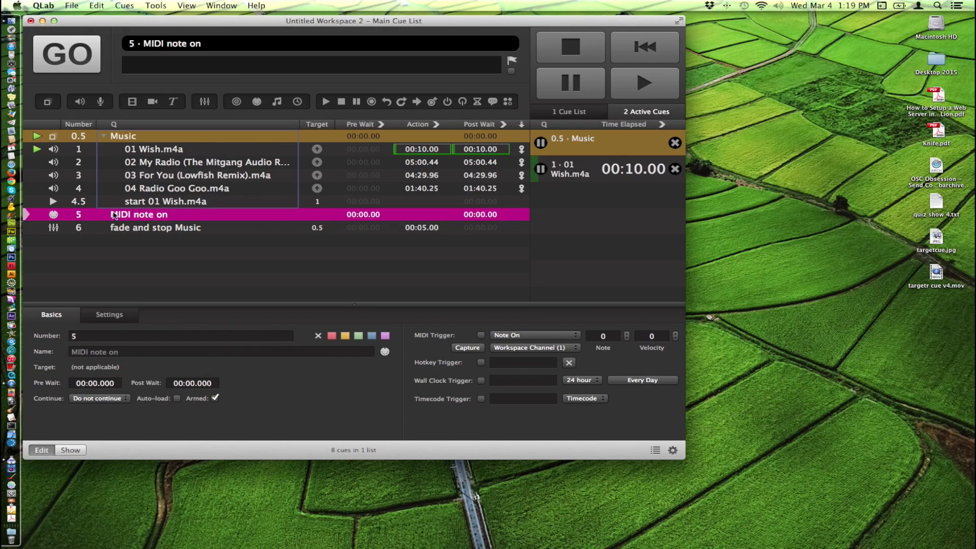
{"action": "left_click", "coordinate": [57, 54]}
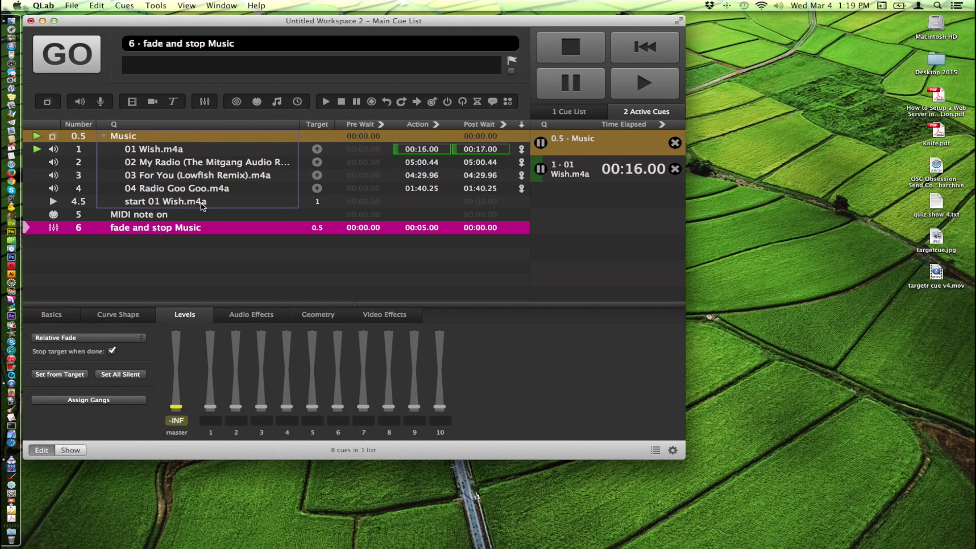
{"action": "left_click", "coordinate": [66, 56]}
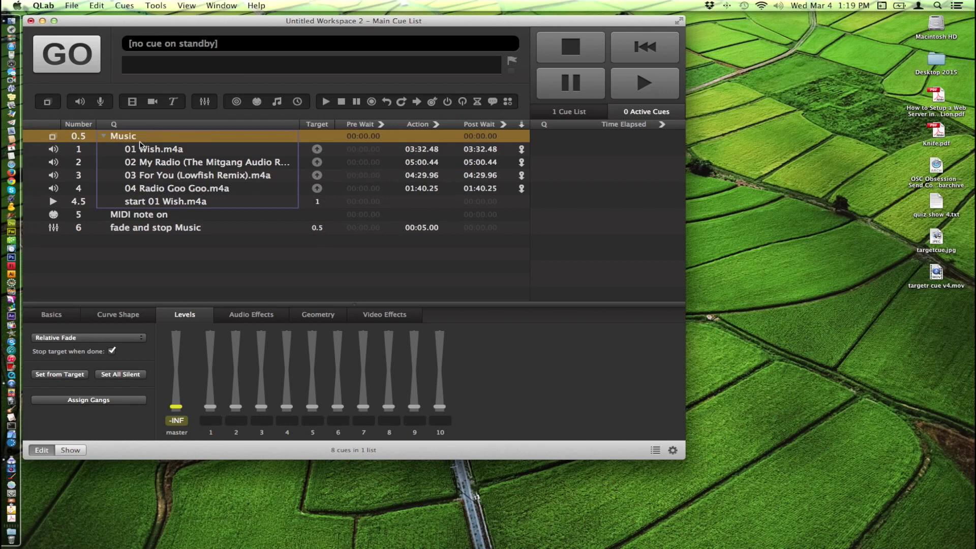
Set the Music group to Start all children simultaneously, play it, then stop all songs
{"action": "left_click", "coordinate": [177, 136]}
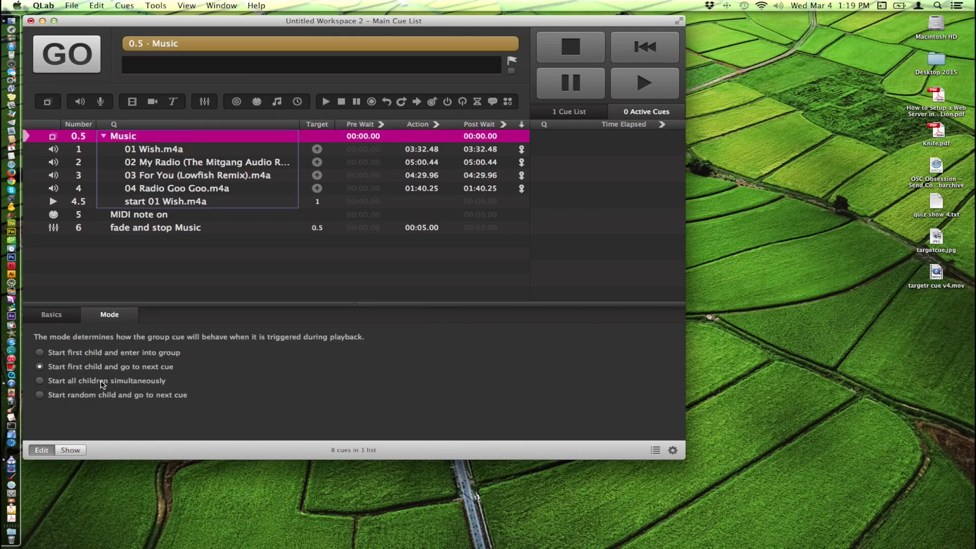
{"action": "left_click", "coordinate": [41, 382]}
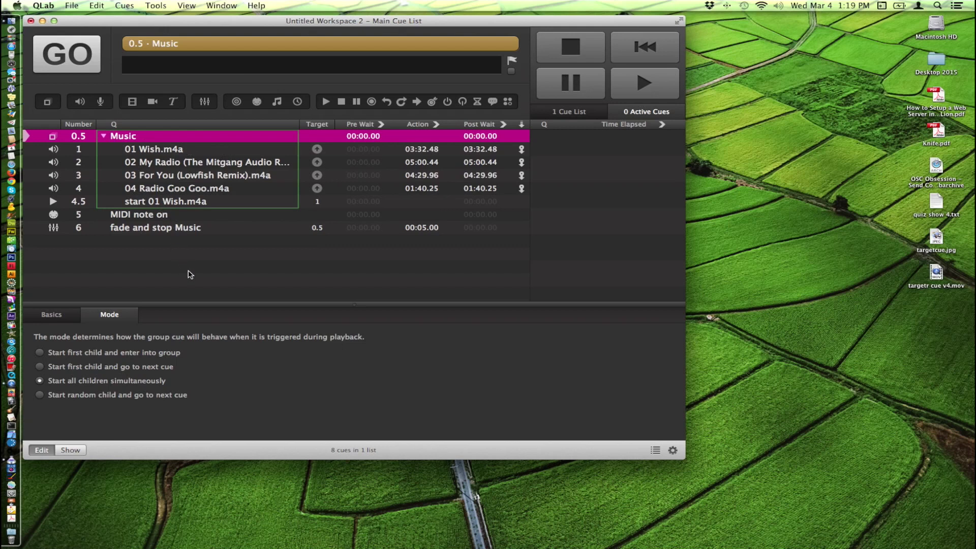
{"action": "left_click", "coordinate": [67, 56]}
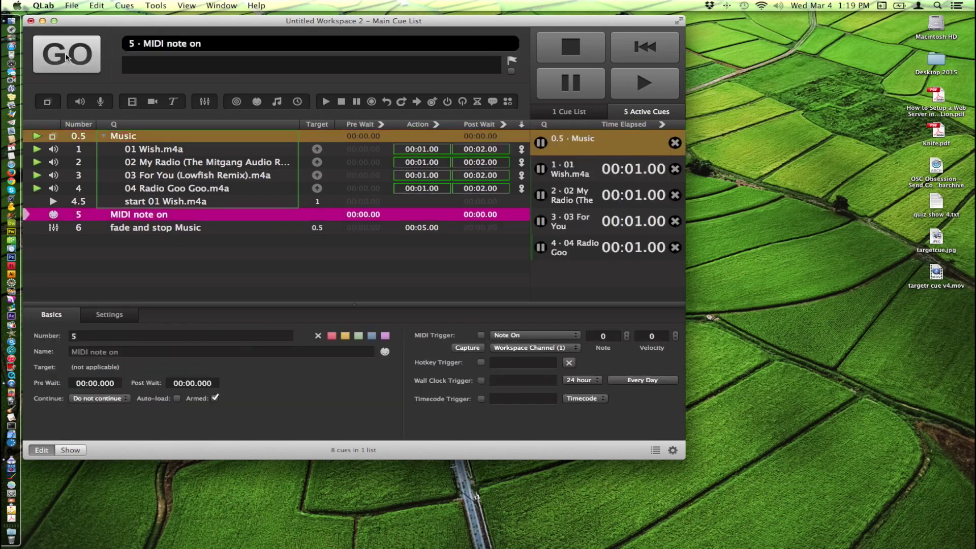
{"action": "left_click", "coordinate": [577, 55]}
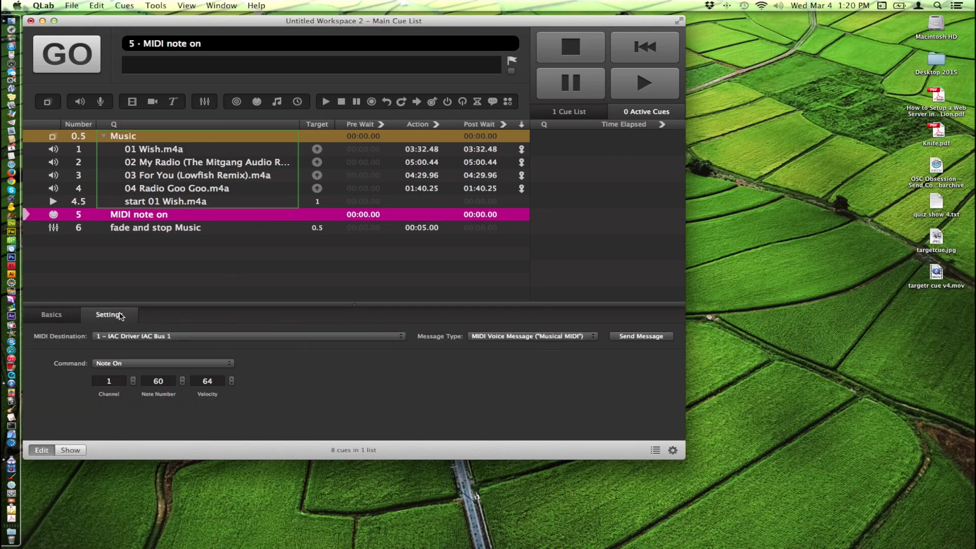
Set the Music group to Start random child and go to next cue, and delete cue 4.5
{"action": "left_click", "coordinate": [202, 138]}
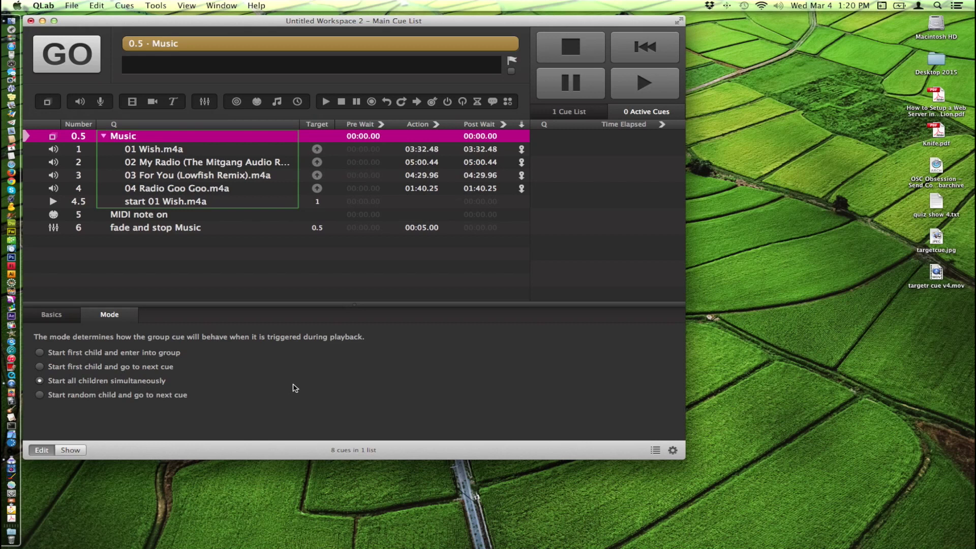
{"action": "left_click", "coordinate": [97, 396]}
{"action": "left_click", "coordinate": [224, 200]}
{"action": "key", "text": "Delete"}
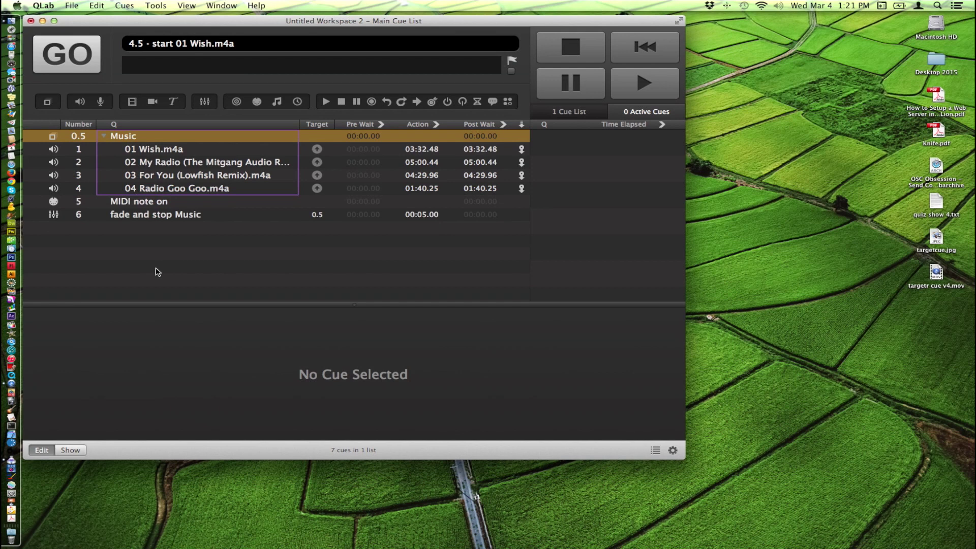
{"action": "left_click", "coordinate": [36, 138]}
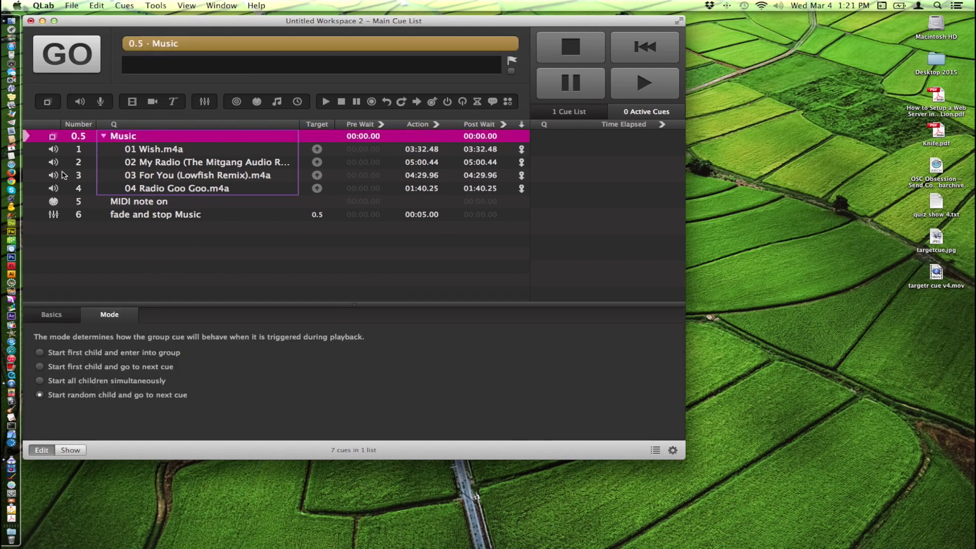
{"action": "left_click", "coordinate": [71, 56]}
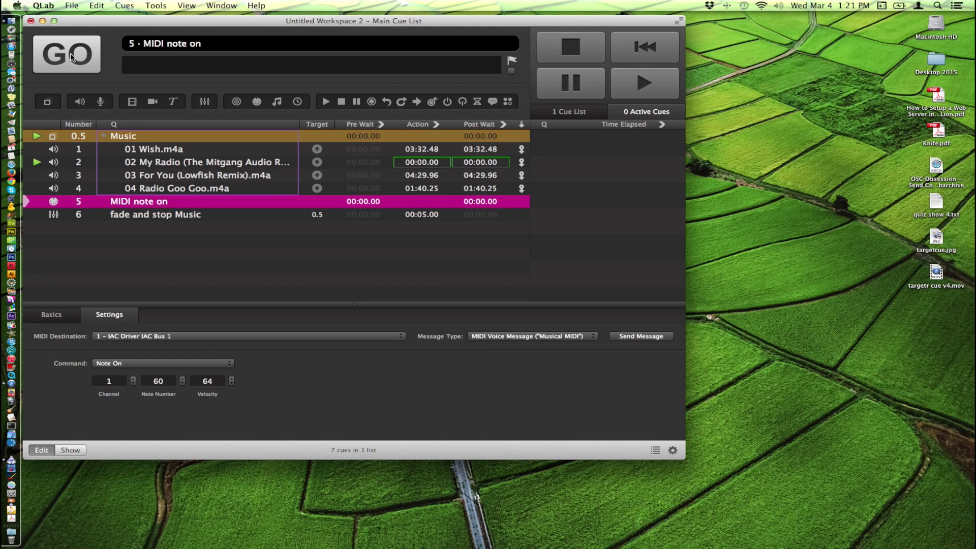
{"action": "left_click", "coordinate": [570, 46]}
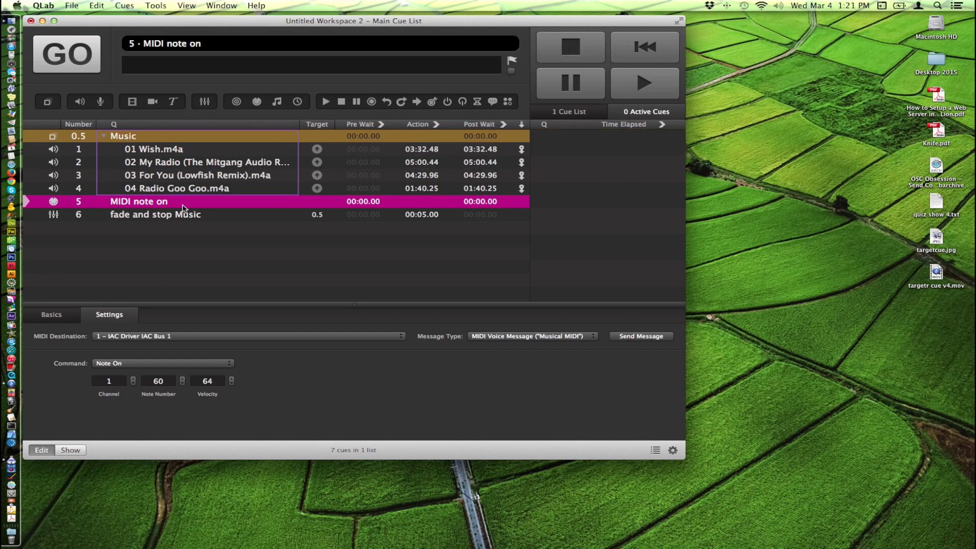
{"action": "left_click", "coordinate": [30, 136]}
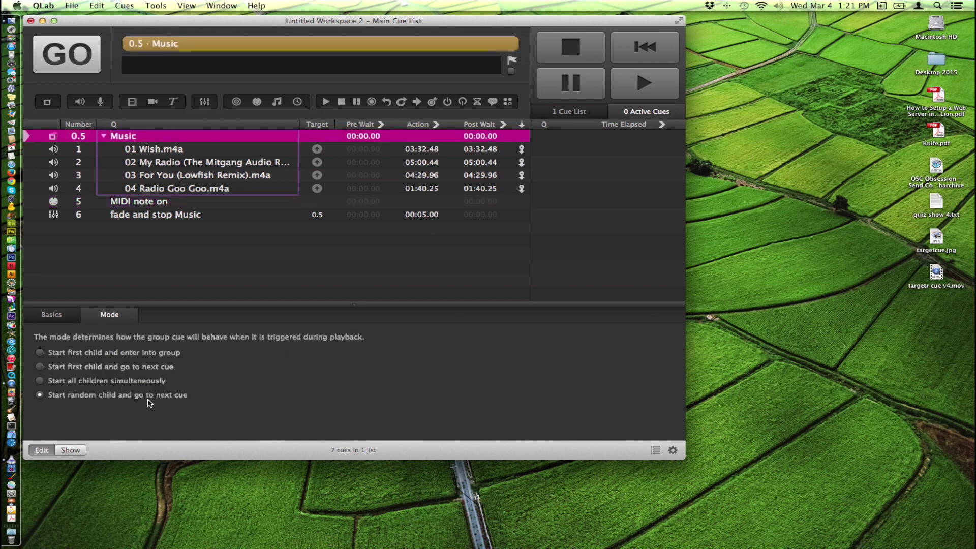
{"action": "left_click", "coordinate": [63, 60]}
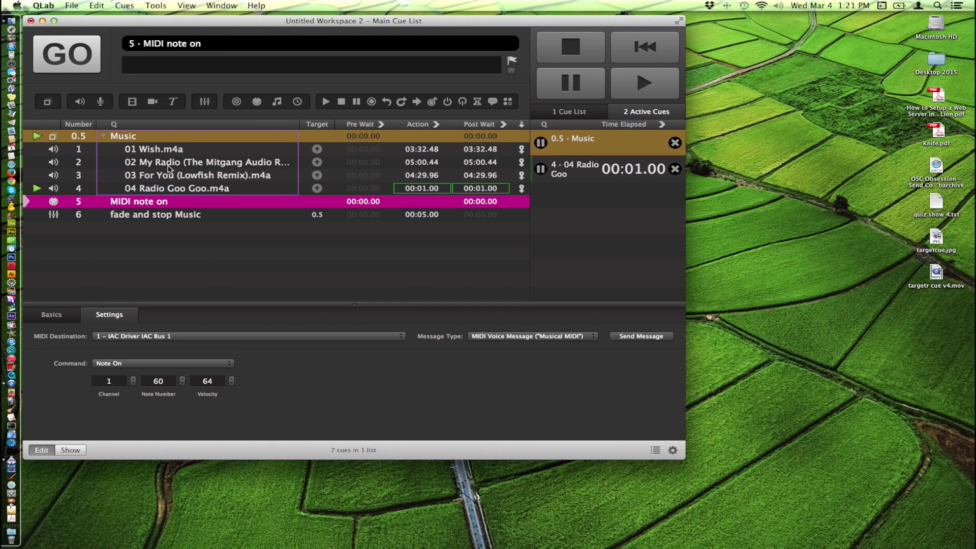
{"action": "left_click", "coordinate": [582, 42]}
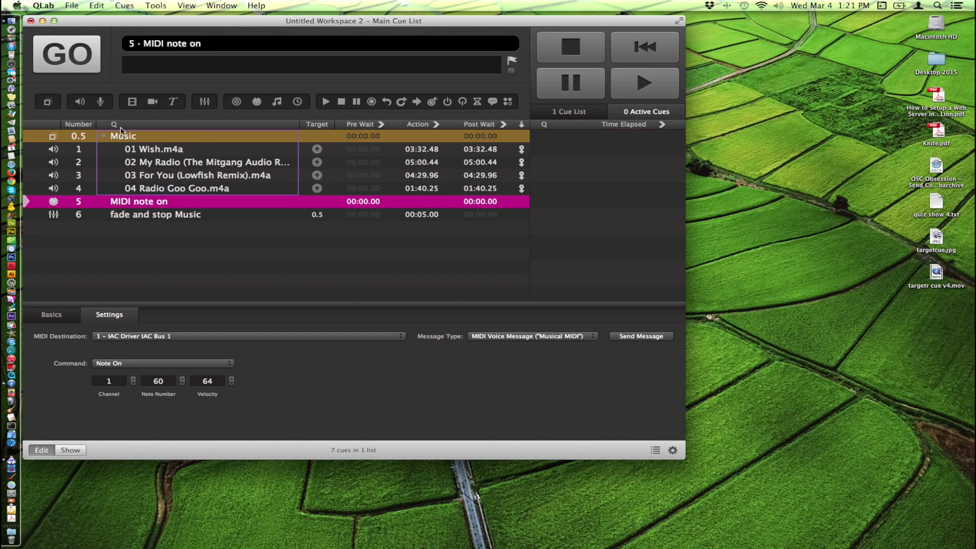
{"action": "left_click", "coordinate": [39, 136]}
{"action": "left_click", "coordinate": [63, 51]}
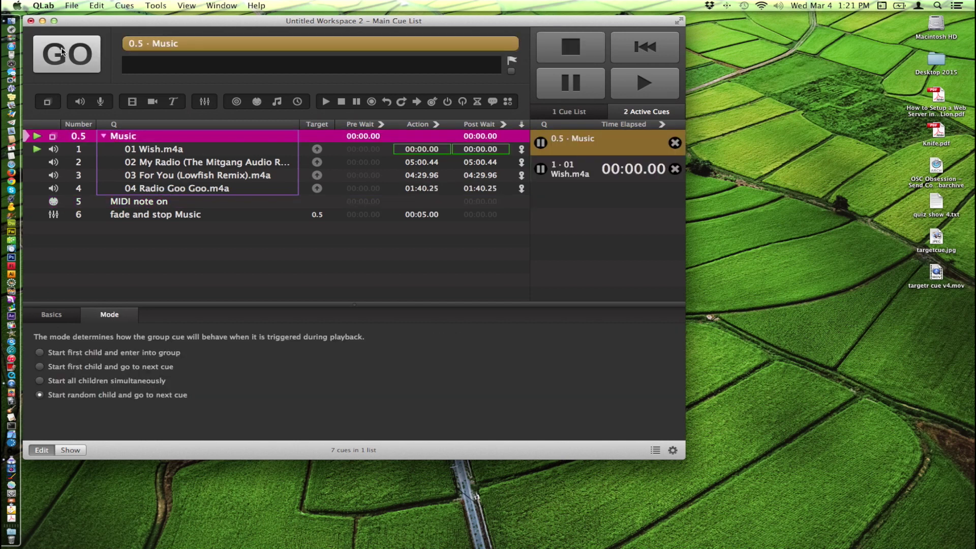
{"action": "left_click", "coordinate": [552, 59]}
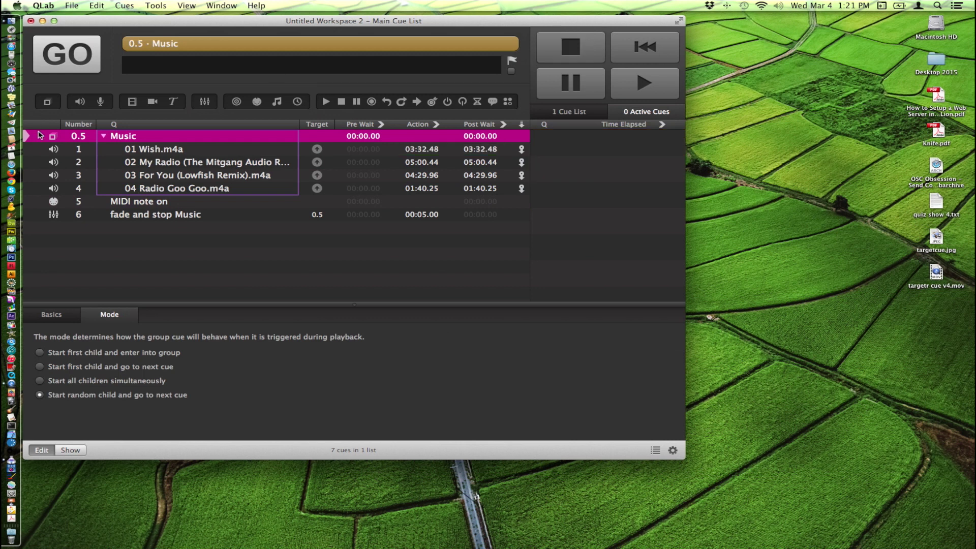
{"action": "left_click", "coordinate": [60, 57]}
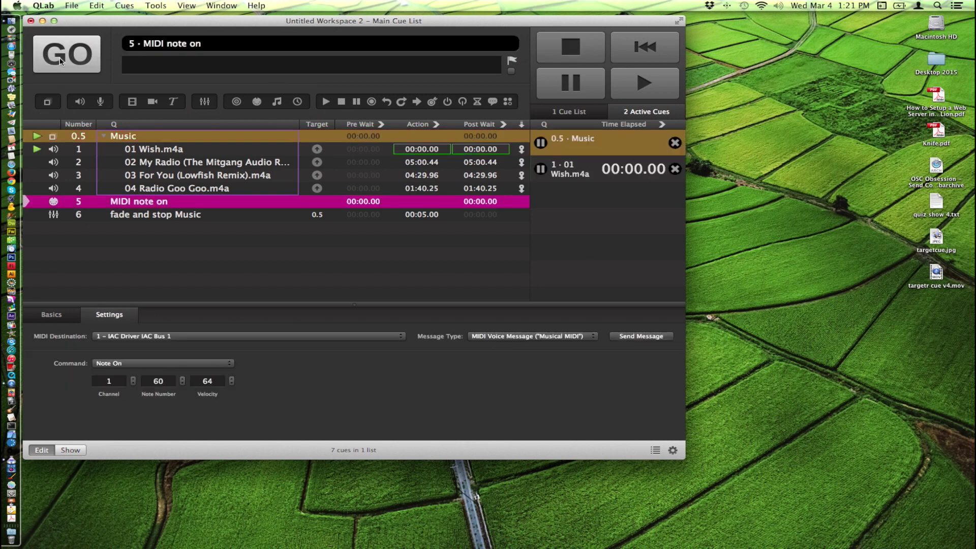
{"action": "left_click", "coordinate": [564, 49]}
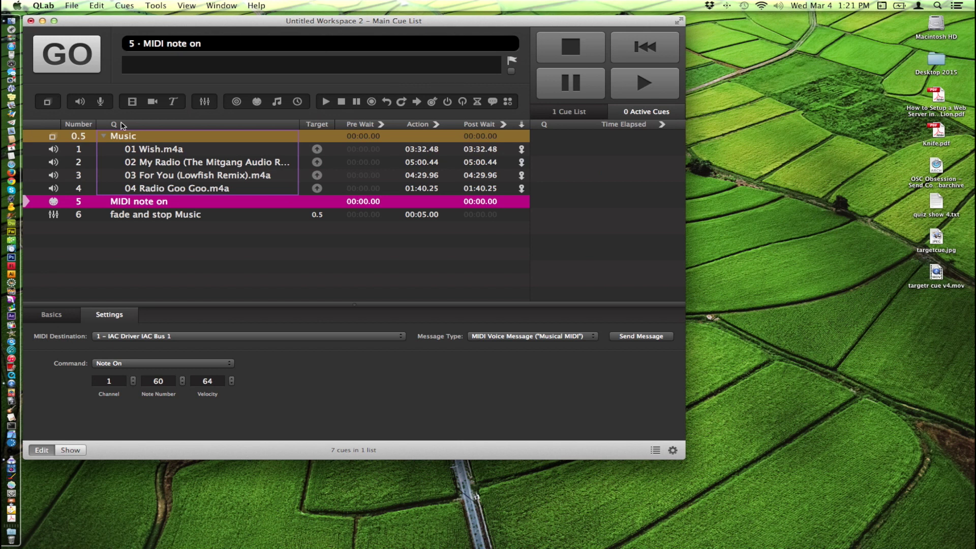
{"action": "left_click", "coordinate": [46, 136]}
{"action": "left_click", "coordinate": [59, 61]}
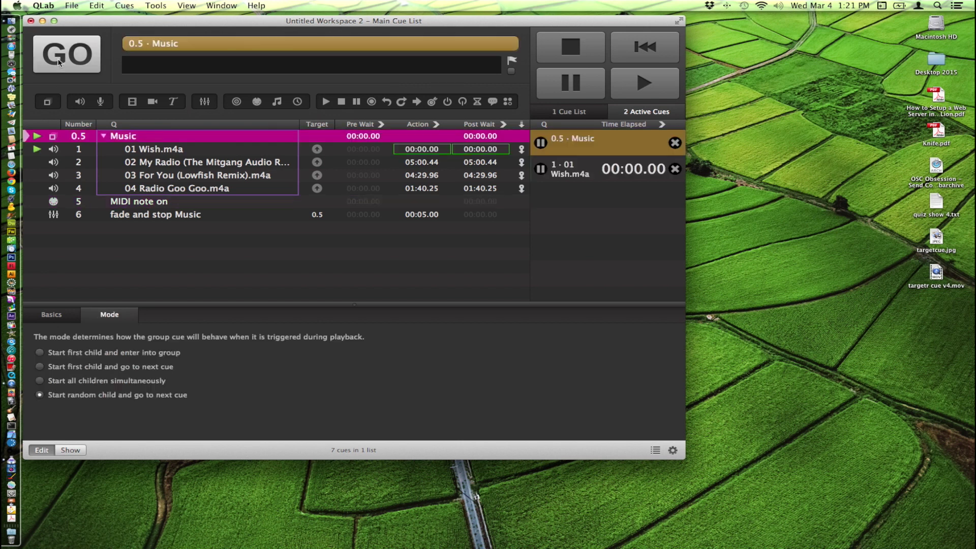
{"action": "left_click", "coordinate": [540, 51]}
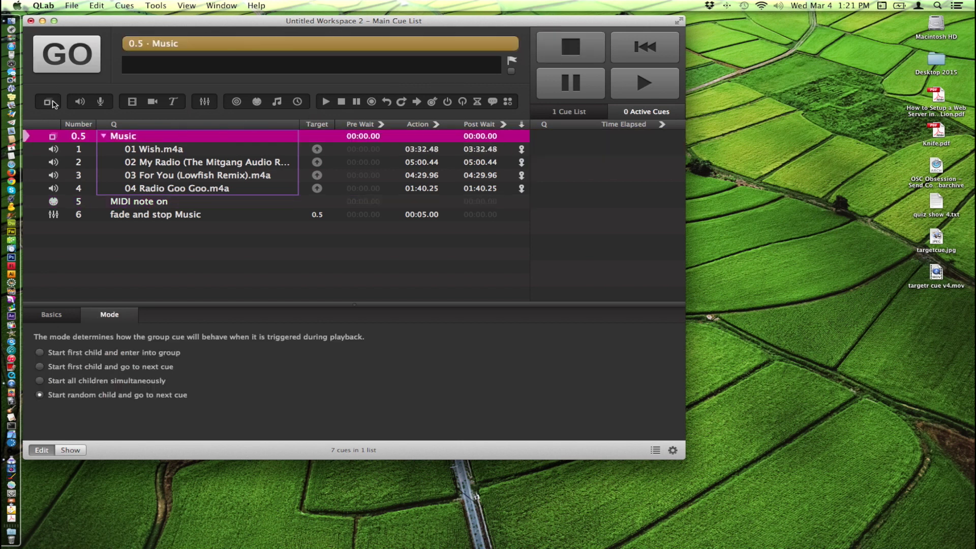
{"action": "left_click", "coordinate": [58, 64]}
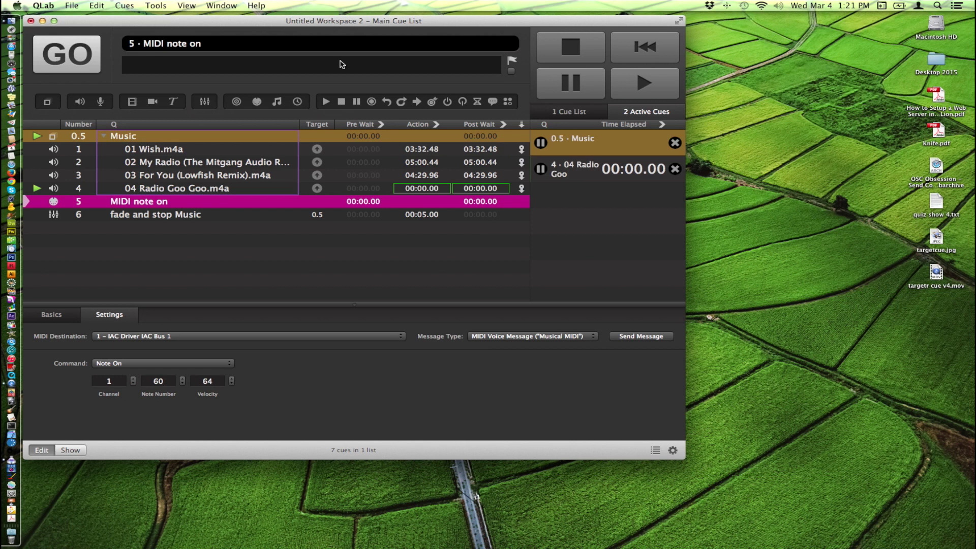
{"action": "left_click", "coordinate": [573, 51]}
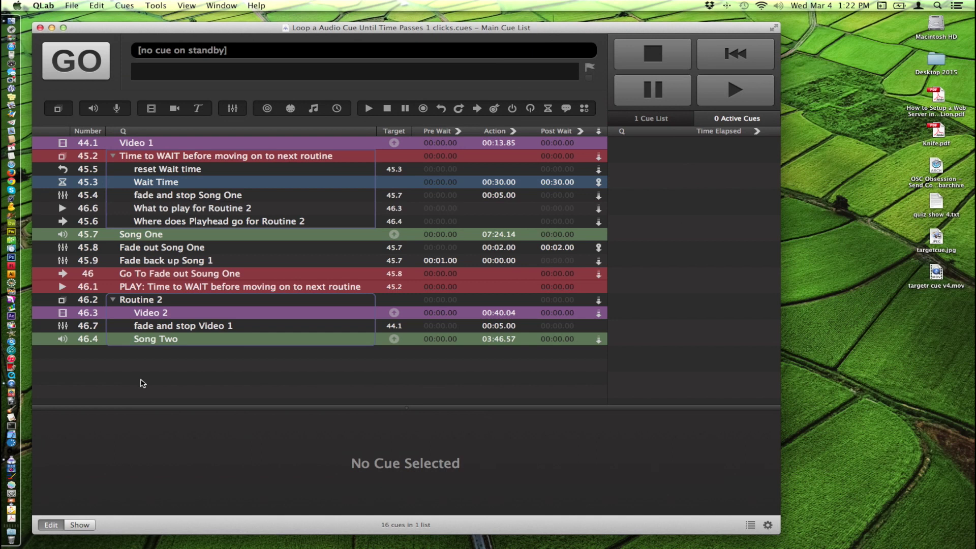
Review group 45.2's Mode settings, then select cue 44.1 Video 1
{"action": "left_click", "coordinate": [194, 160]}
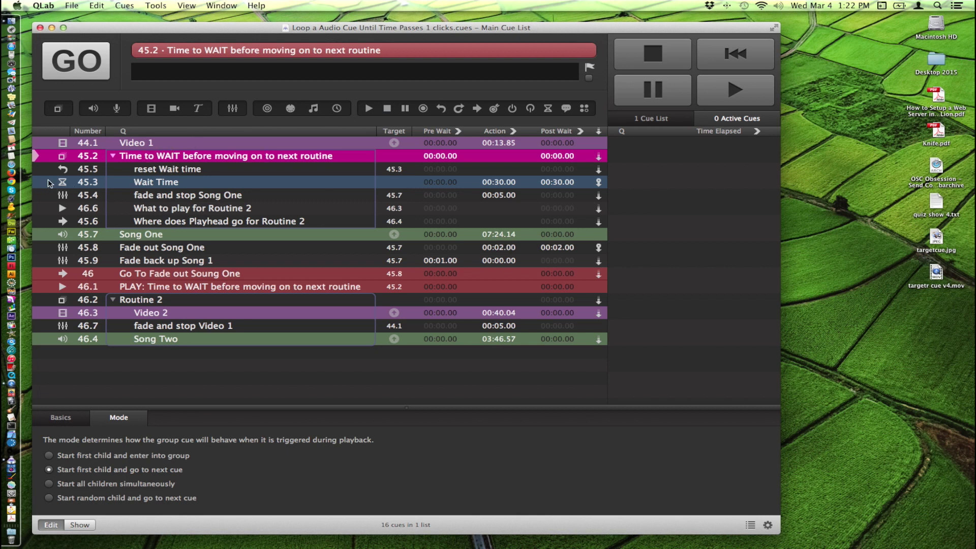
{"action": "left_click", "coordinate": [204, 374]}
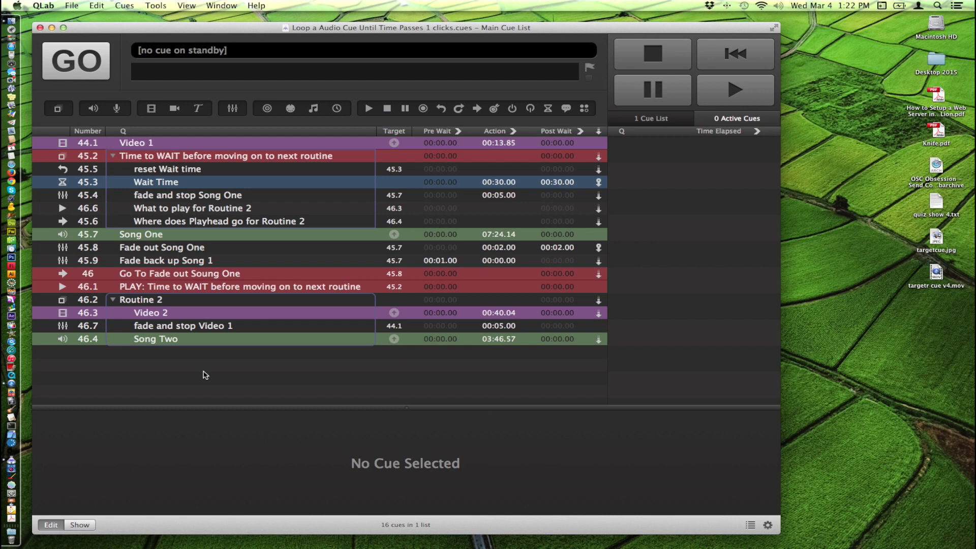
{"action": "left_click", "coordinate": [44, 145]}
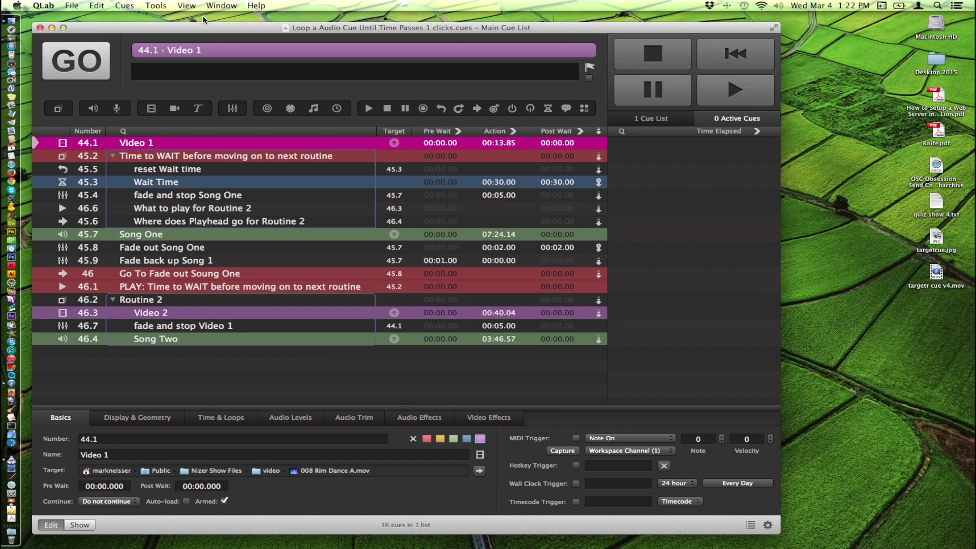
Open the Audition window from the Window menu, move it higher, and reselect group 45.2
{"action": "left_click", "coordinate": [220, 5]}
{"action": "left_click", "coordinate": [223, 44]}
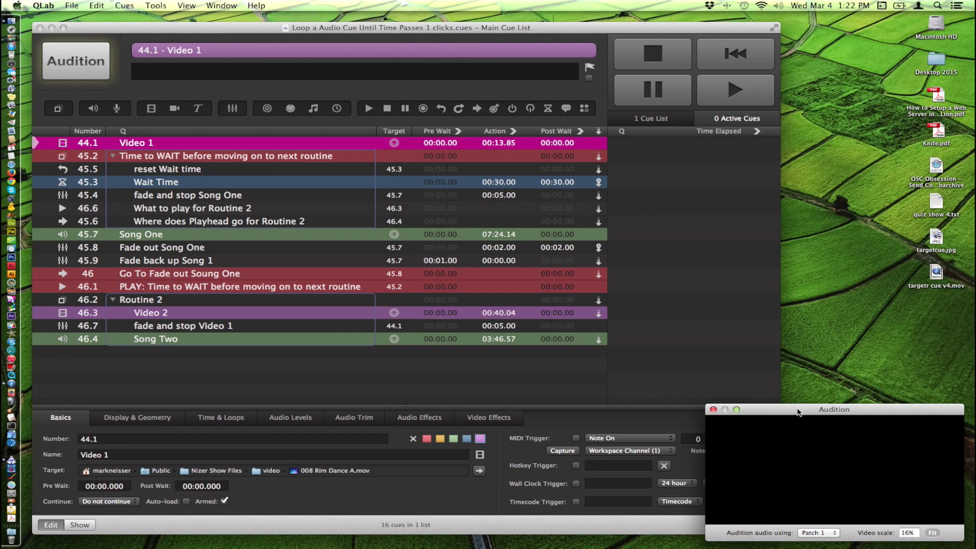
{"action": "left_click_drag", "start_coordinate": [799, 411], "coordinate": [804, 215]}
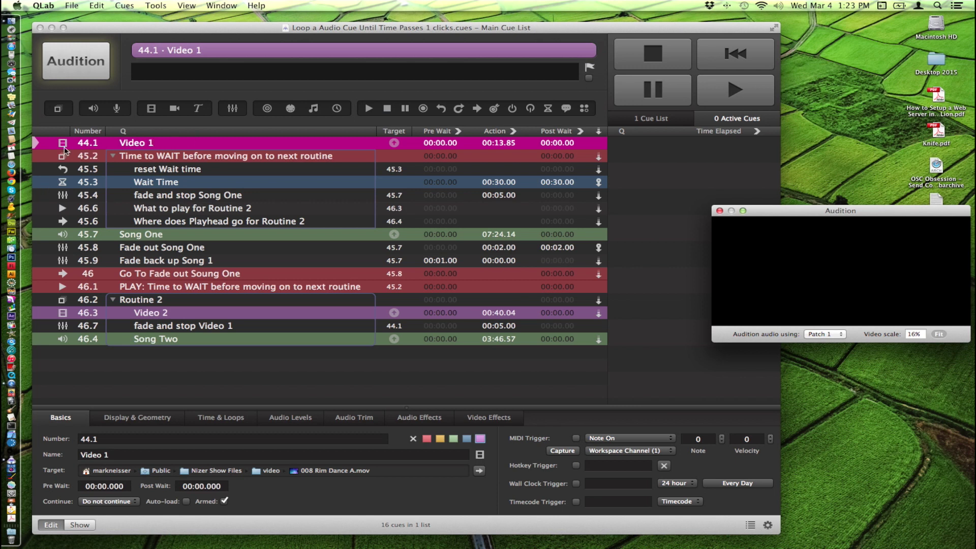
{"action": "left_click", "coordinate": [45, 156]}
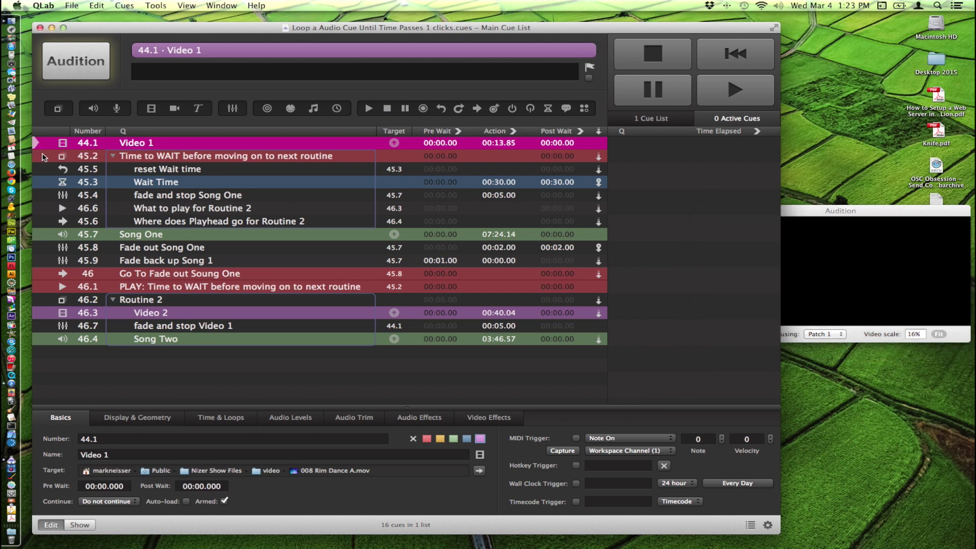
{"action": "left_click", "coordinate": [161, 157]}
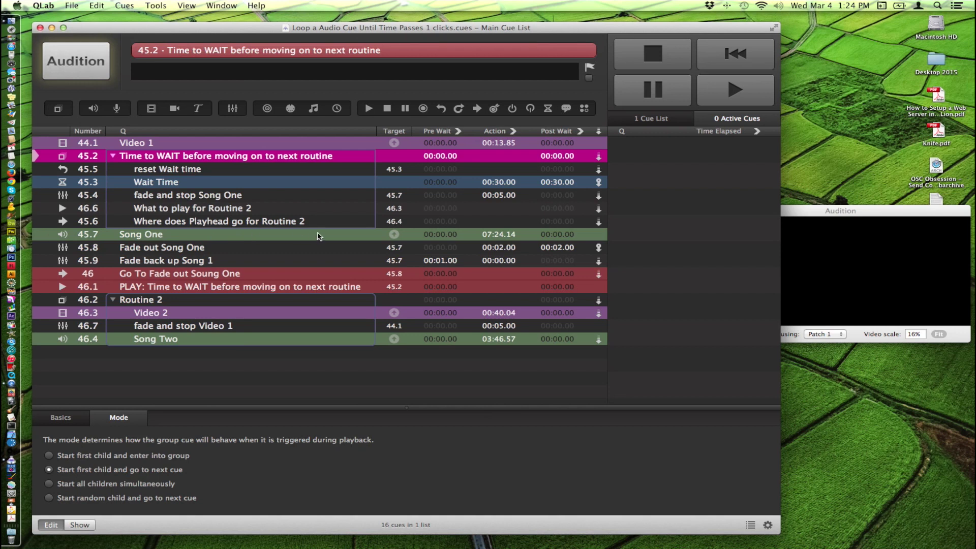
Select cue 45.8 Fade out Song One to view its Basics settings and hotkey
{"action": "left_click", "coordinate": [44, 250]}
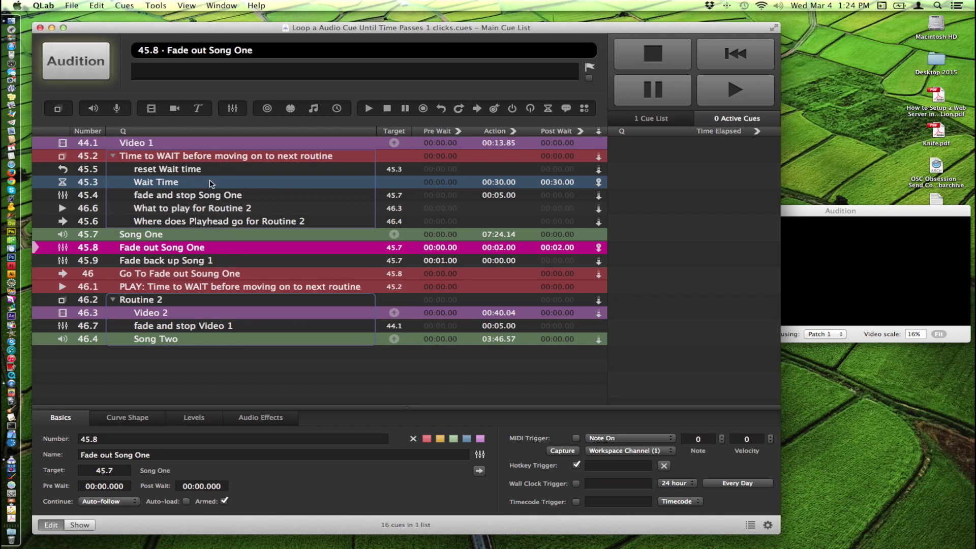
Inspect cues 45.3 Wait Time, 46.2 Routine 2 and 45.6, then select 44.1 Video 1
{"action": "left_click", "coordinate": [256, 184]}
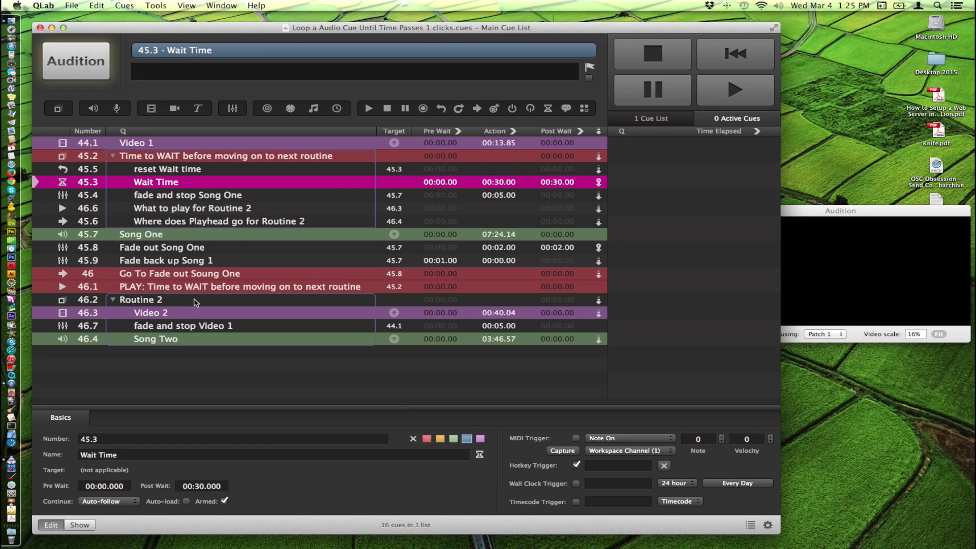
{"action": "left_click", "coordinate": [213, 301]}
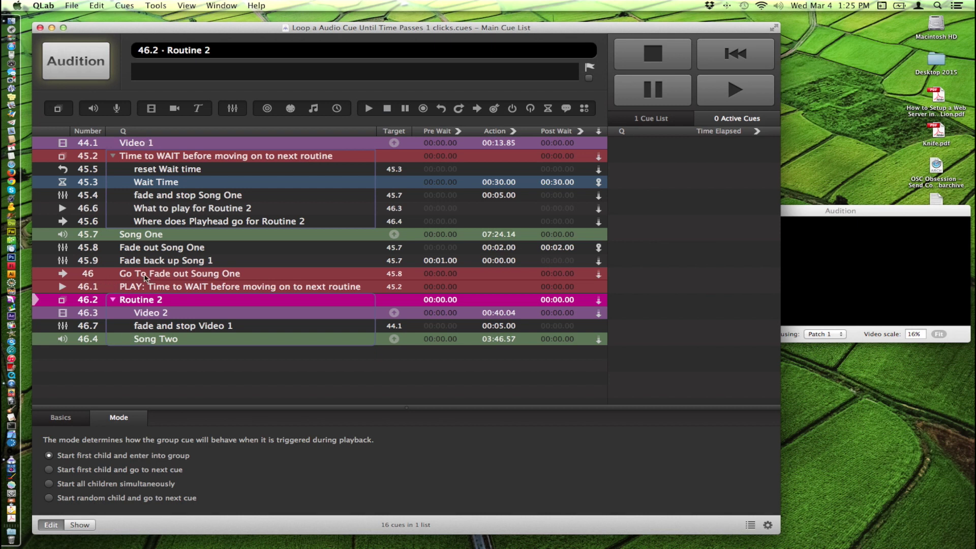
{"action": "left_click", "coordinate": [143, 221]}
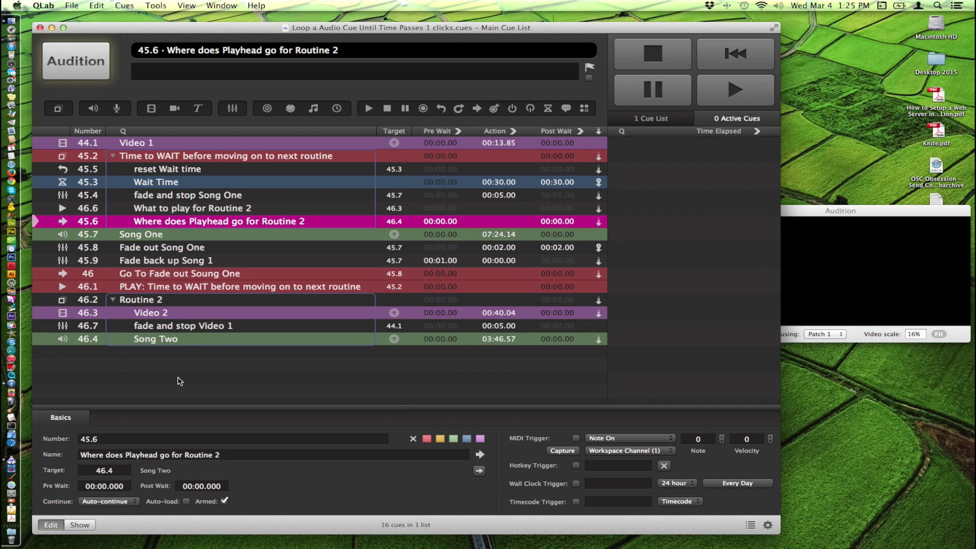
{"action": "left_click", "coordinate": [99, 143]}
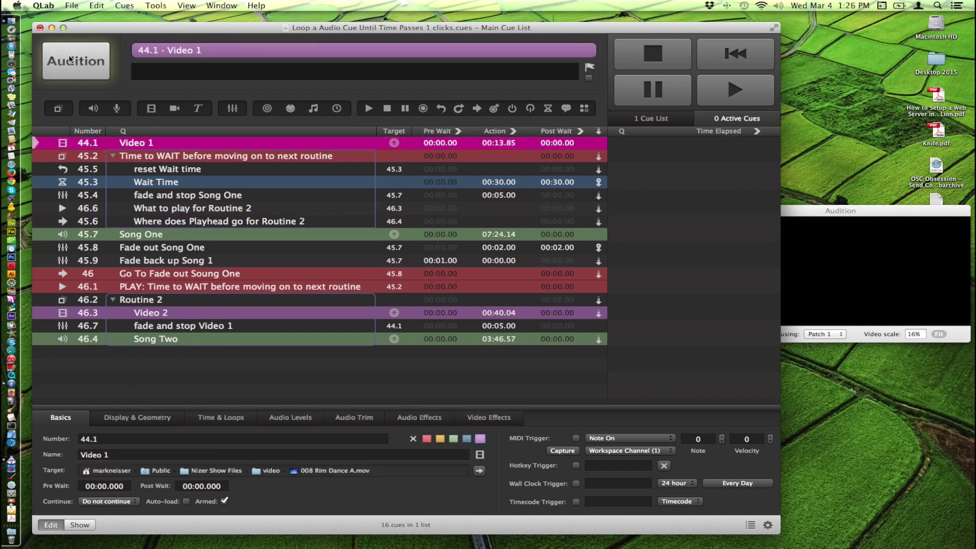
Audition Video 1 and the Time to WAIT group, firing Fade out Song One via its space hotkey
{"action": "left_click", "coordinate": [69, 59]}
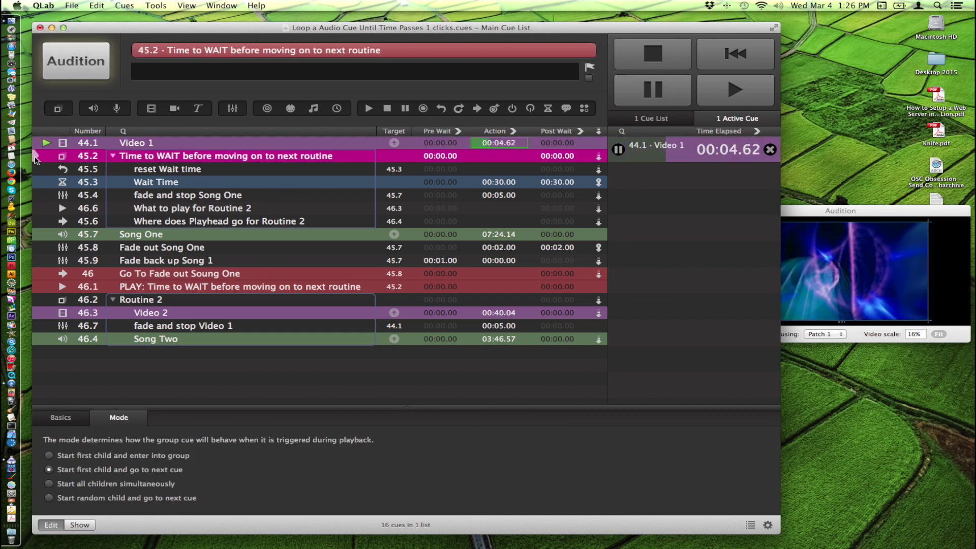
{"action": "left_click", "coordinate": [82, 62]}
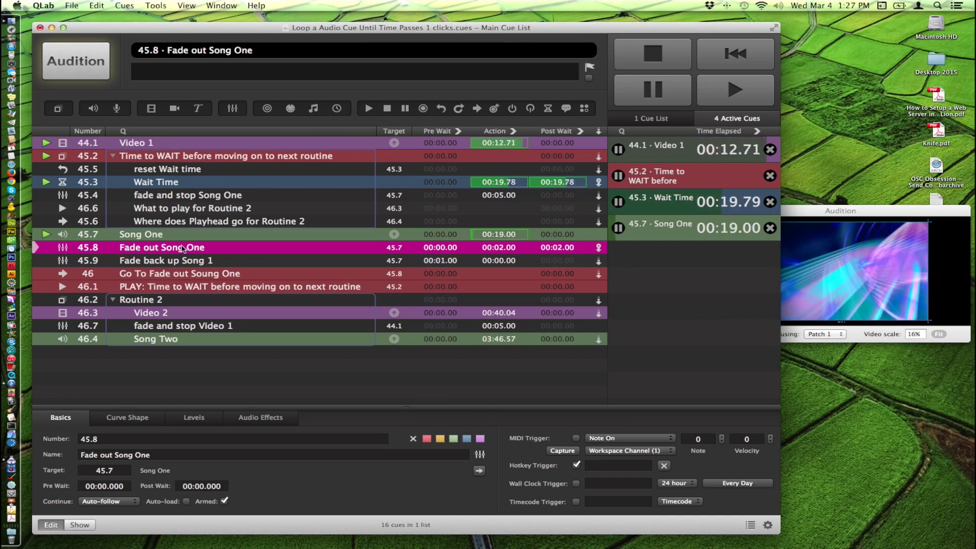
{"action": "key", "text": "space"}
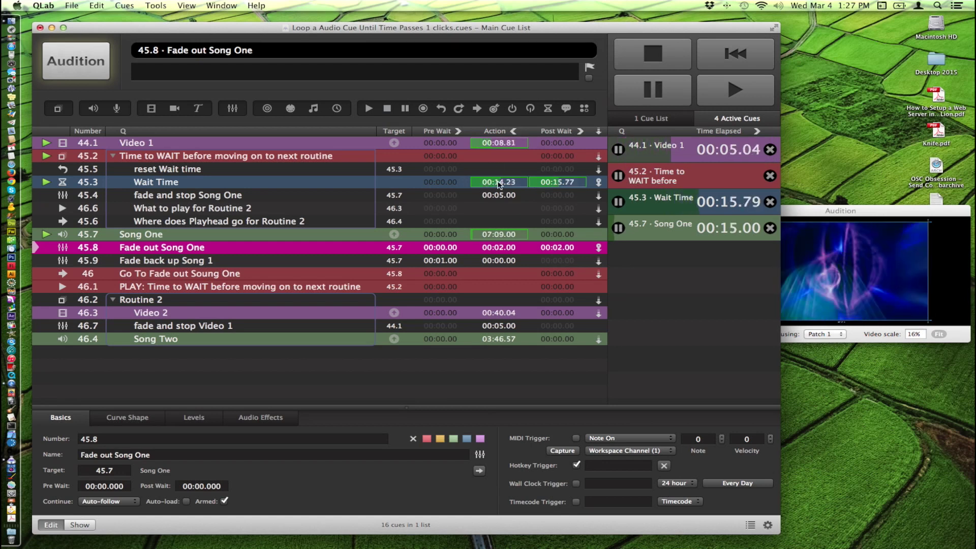
{"action": "left_click", "coordinate": [69, 70]}
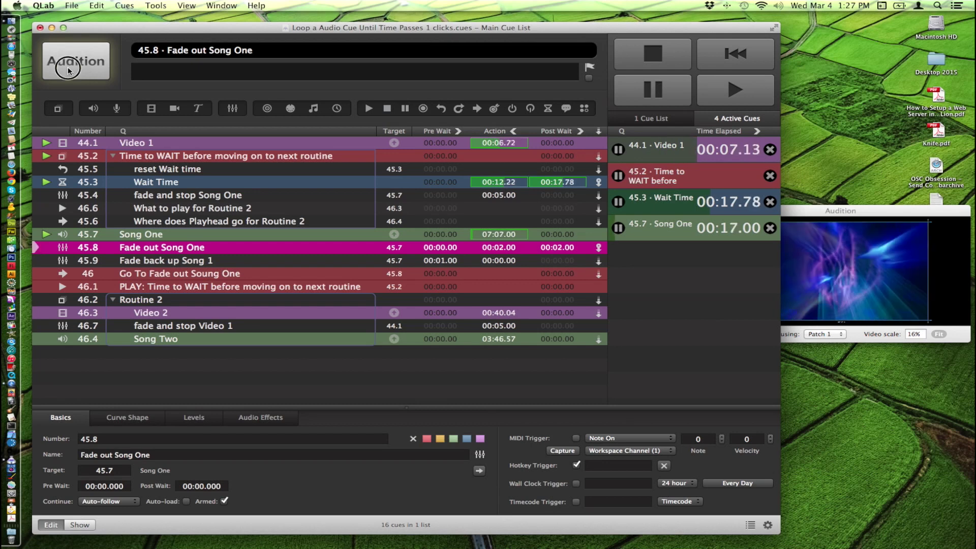
Retrigger the 45.8 hotkey and inspect cues 45.4, 46.6, 45.6 and 45.8 until Routine 2 starts
{"action": "key", "text": "space"}
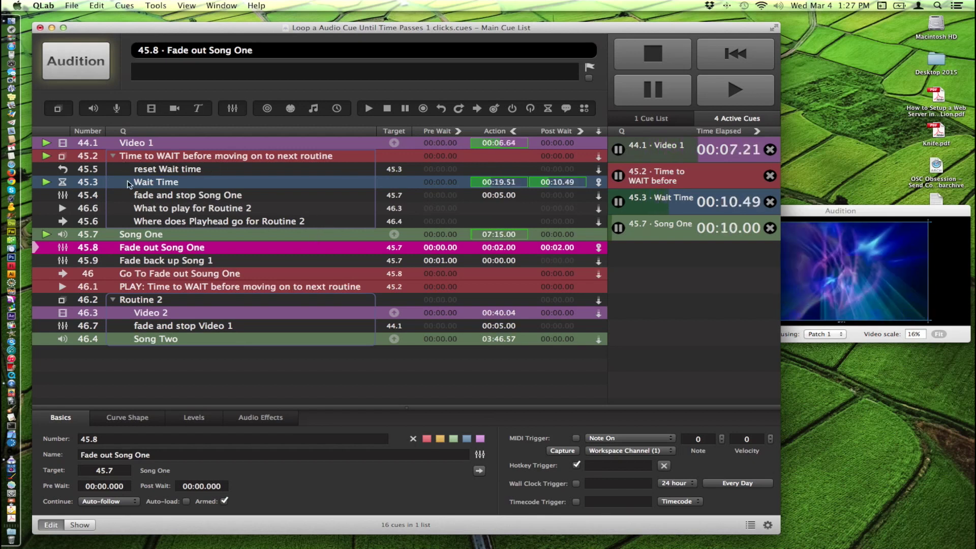
{"action": "left_click", "coordinate": [150, 195]}
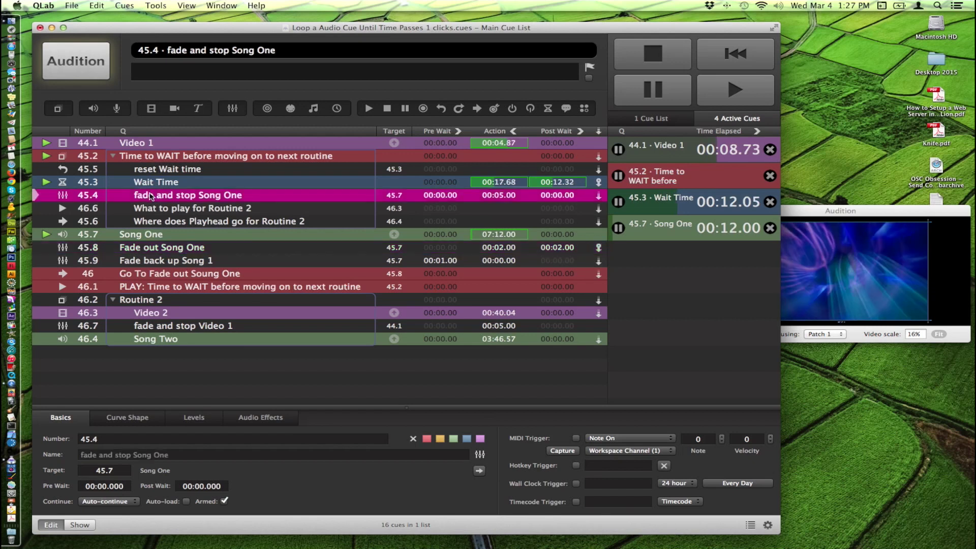
{"action": "left_click", "coordinate": [146, 209]}
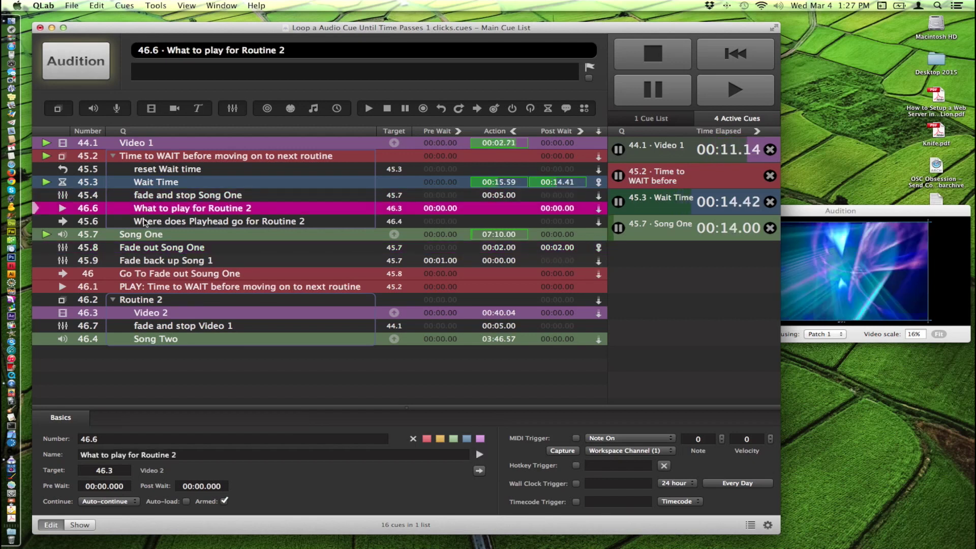
{"action": "left_click", "coordinate": [146, 223]}
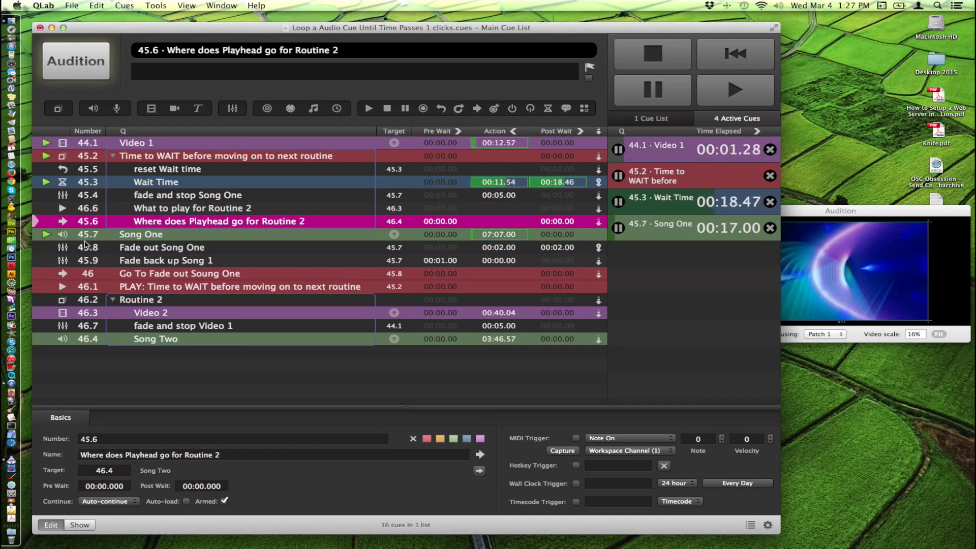
{"action": "left_click", "coordinate": [59, 248]}
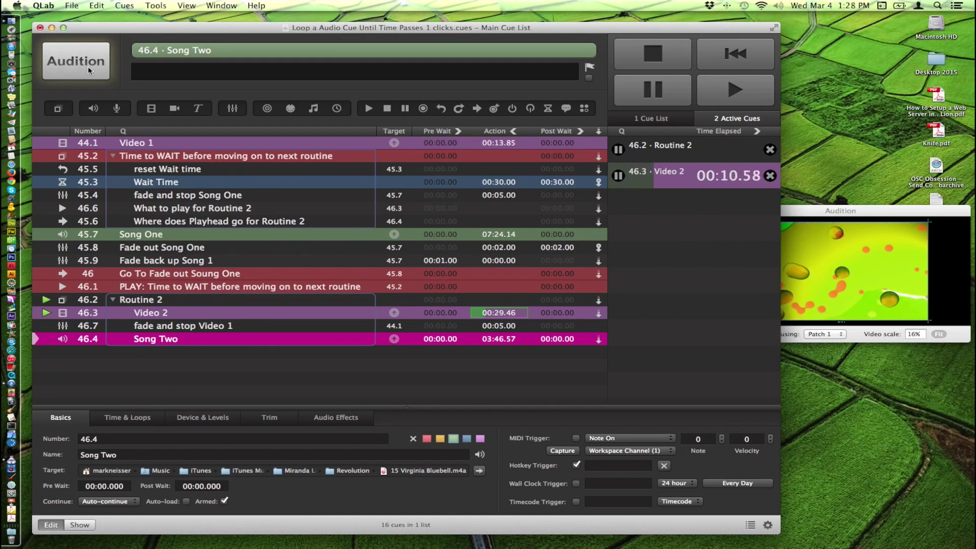
Fire Song Two (cue 46.4) alongside Routine 2's Video 2, then stop all running cues
{"action": "key", "text": "space"}
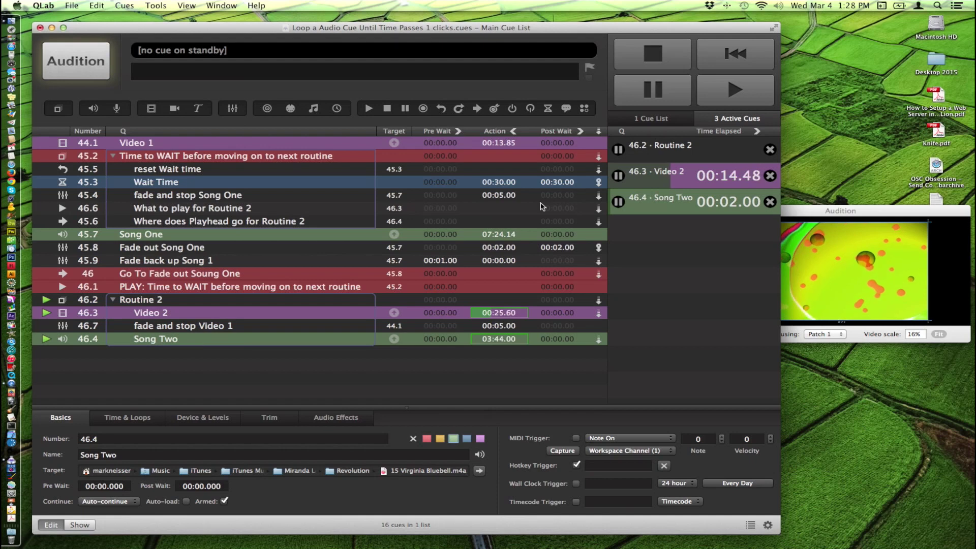
{"action": "left_click", "coordinate": [651, 56]}
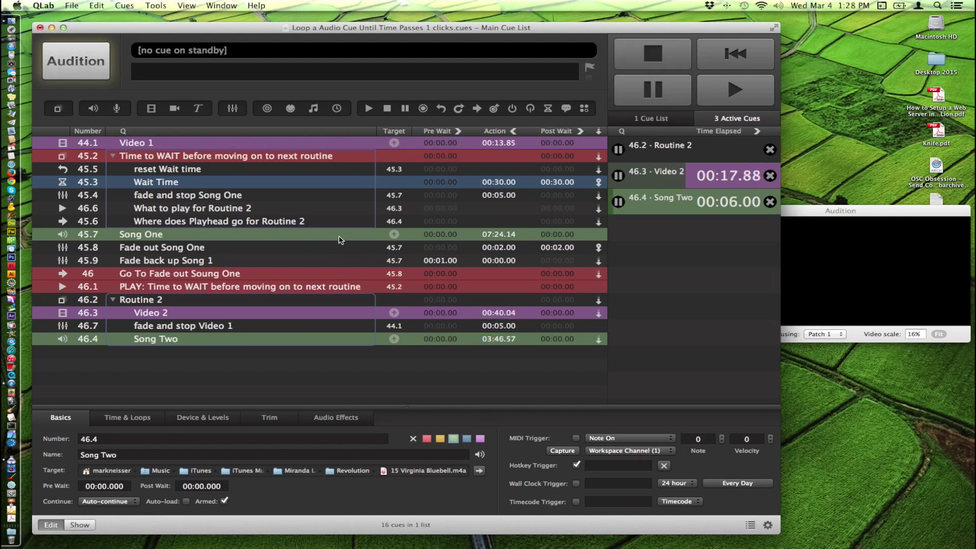